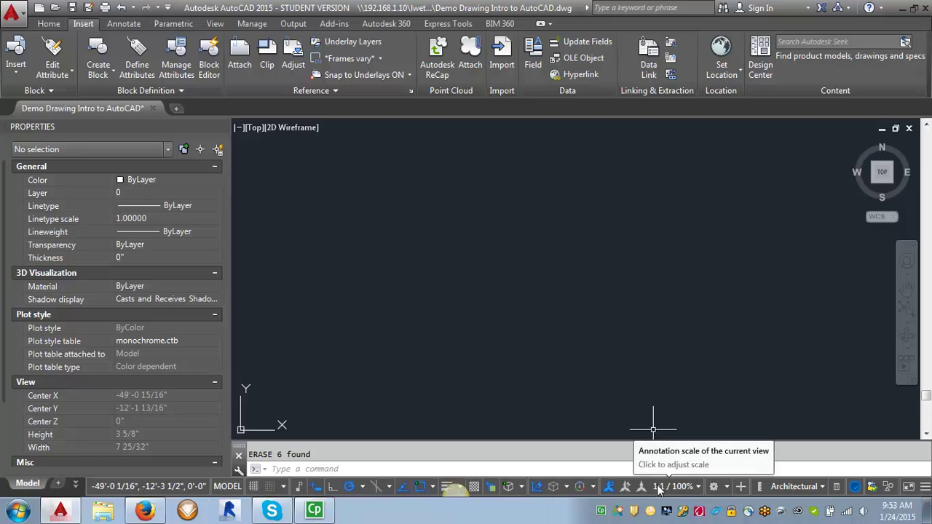
# Step: Draw a circle with a 1/4" radius in the middle of the empty drawing area
pyautogui.click(49, 24)
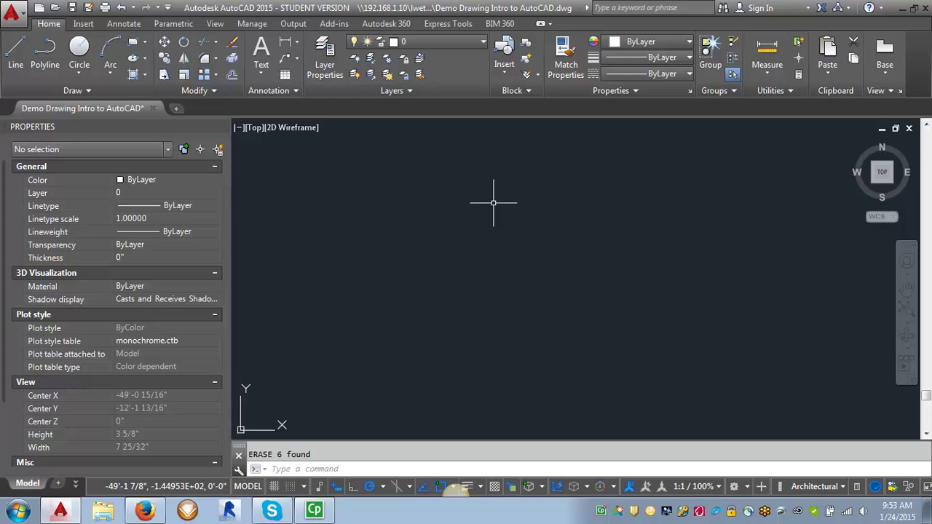
pyautogui.write('c')
pyautogui.press('Return')
pyautogui.click(472, 271)
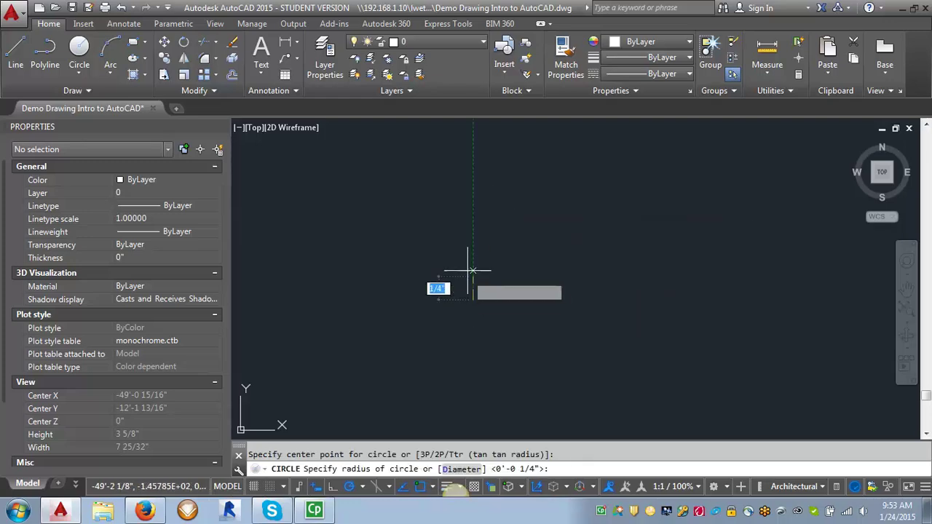
pyautogui.write('1/4')
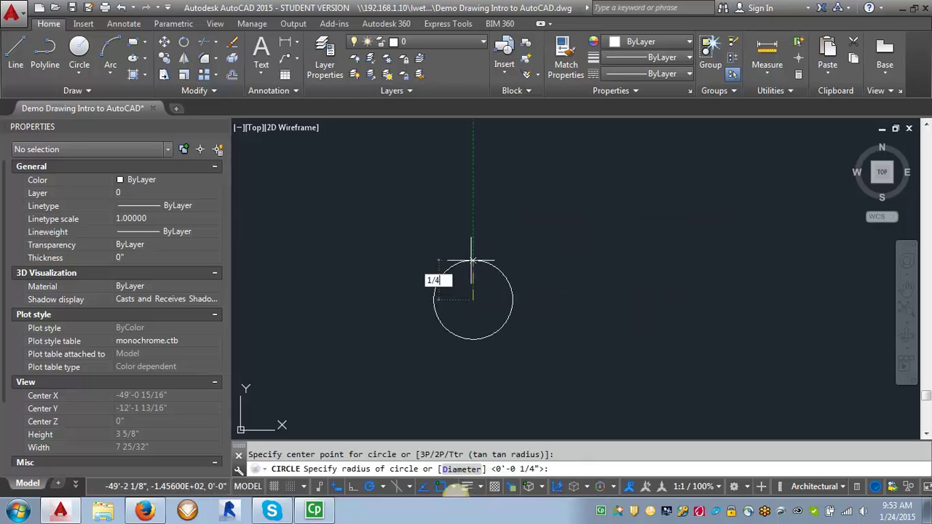
pyautogui.press('Return')
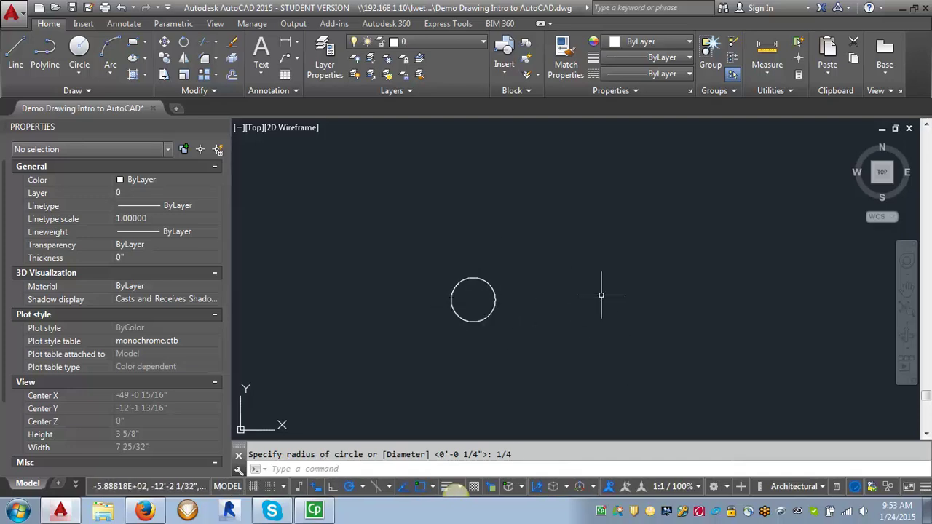
# Step: Draw a 4.5" horizontal line to the right, starting from the circle's left quadrant
pyautogui.write('l')
pyautogui.press('Return')
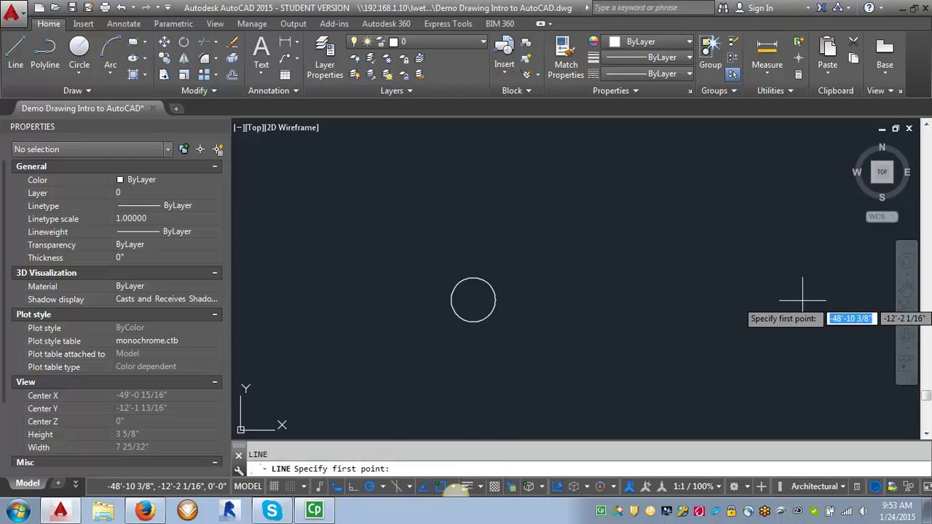
pyautogui.write('qua')
pyautogui.press('Return')
pyautogui.click(451, 300)
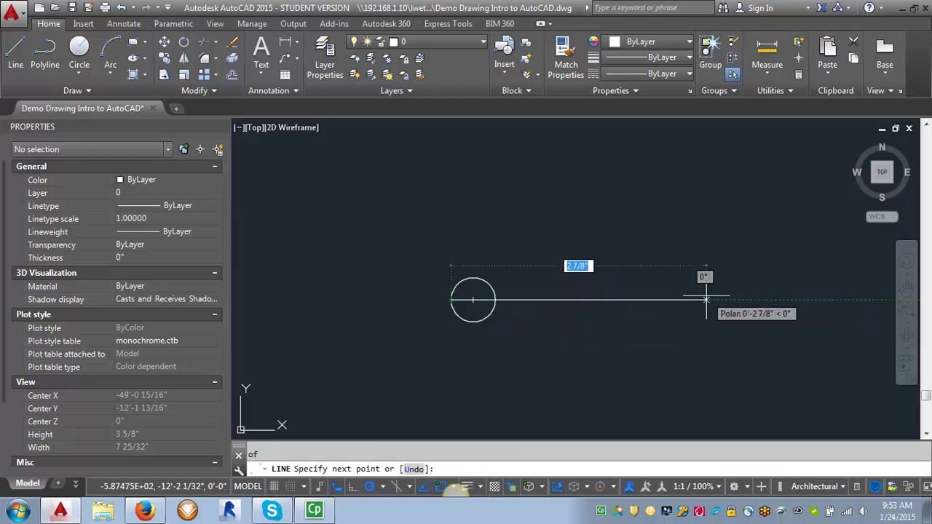
pyautogui.write('4.5')
pyautogui.press('Return')
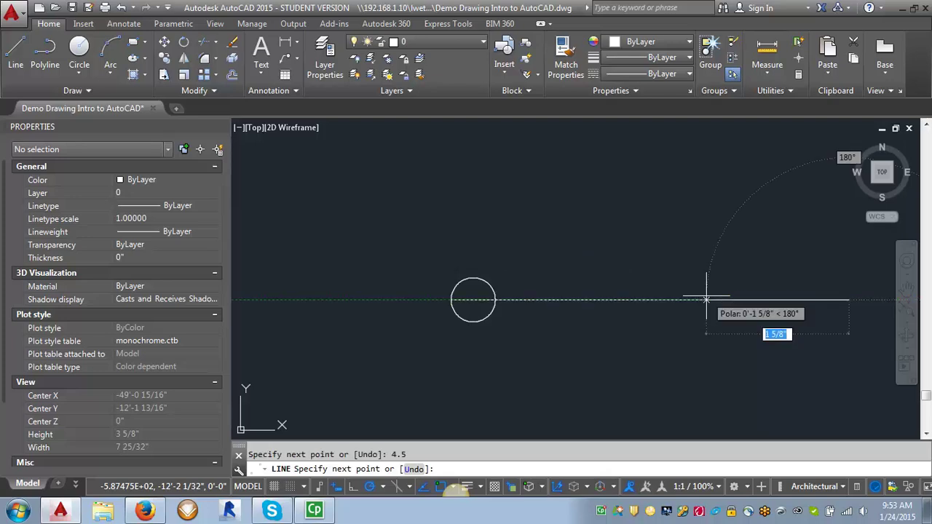
pyautogui.press('Return')
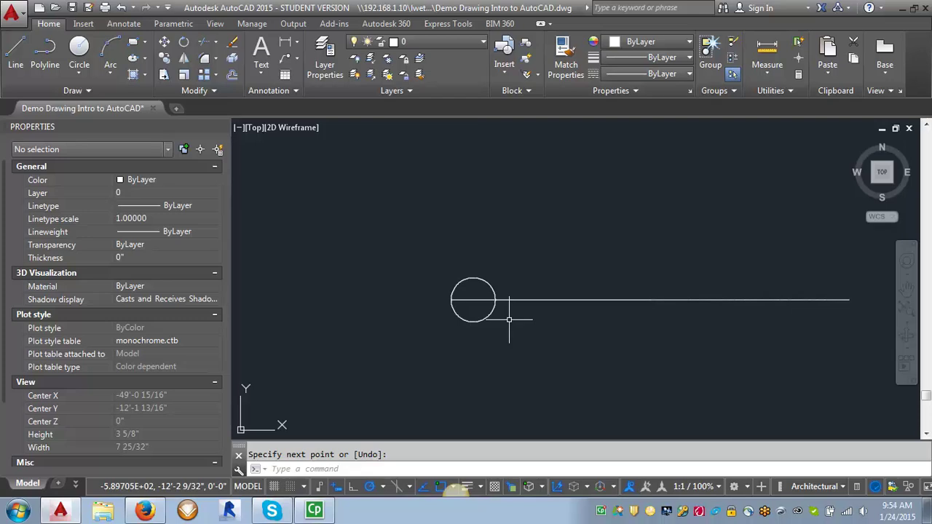
# Step: Offset the horizontal line by 1/32" both above and below
pyautogui.write('o')
pyautogui.press('Return')
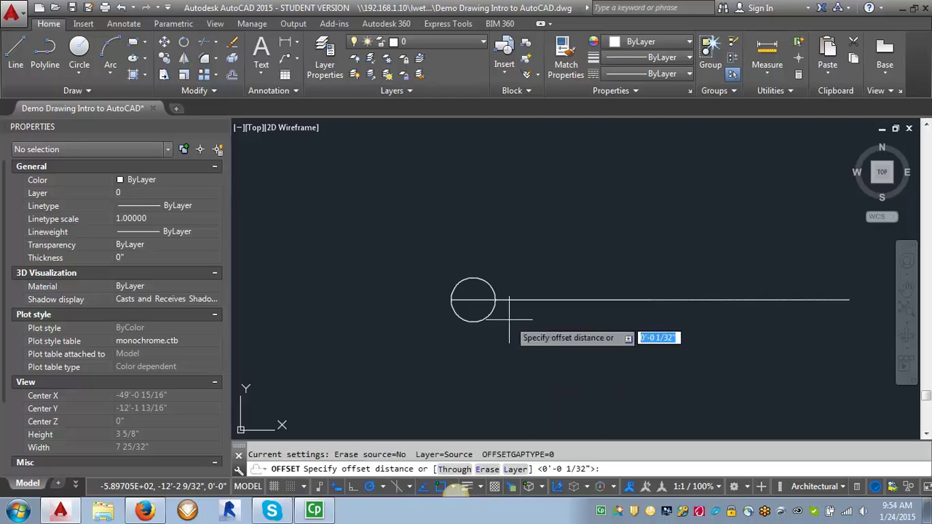
pyautogui.write('1')
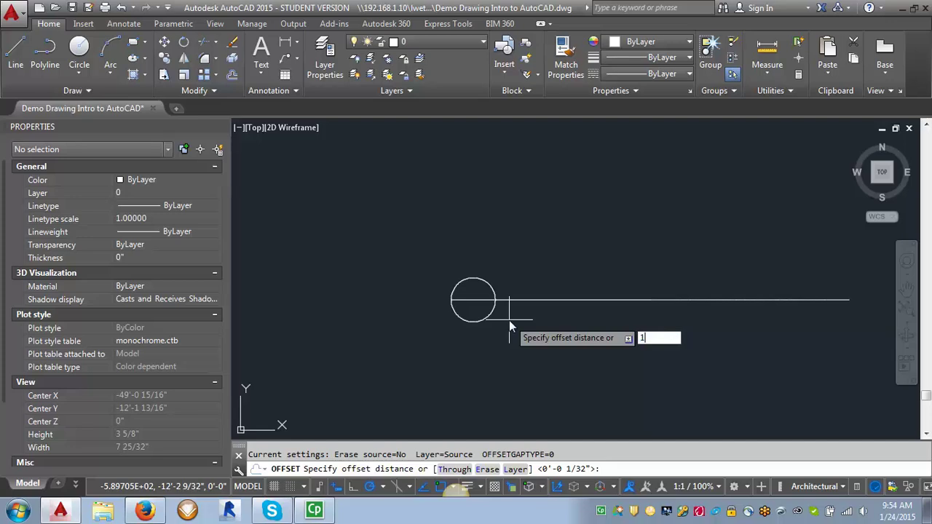
pyautogui.write('/312')
pyautogui.press('Return')
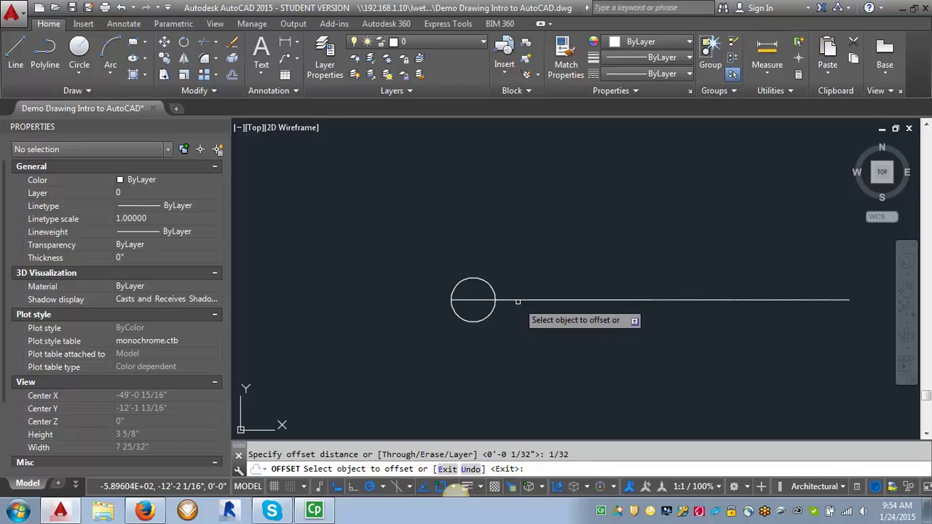
pyautogui.click(506, 300)
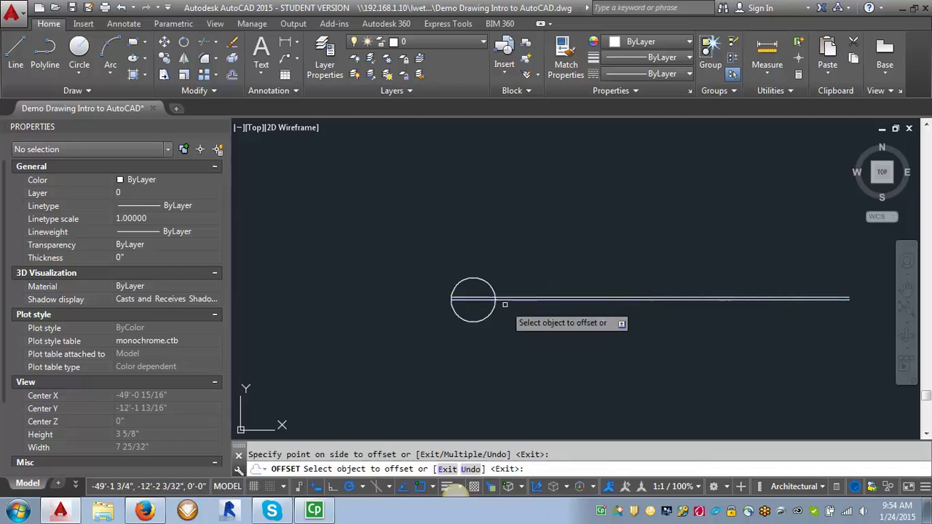
pyautogui.click(506, 300)
pyautogui.click(512, 324)
pyautogui.rightClick(513, 327)
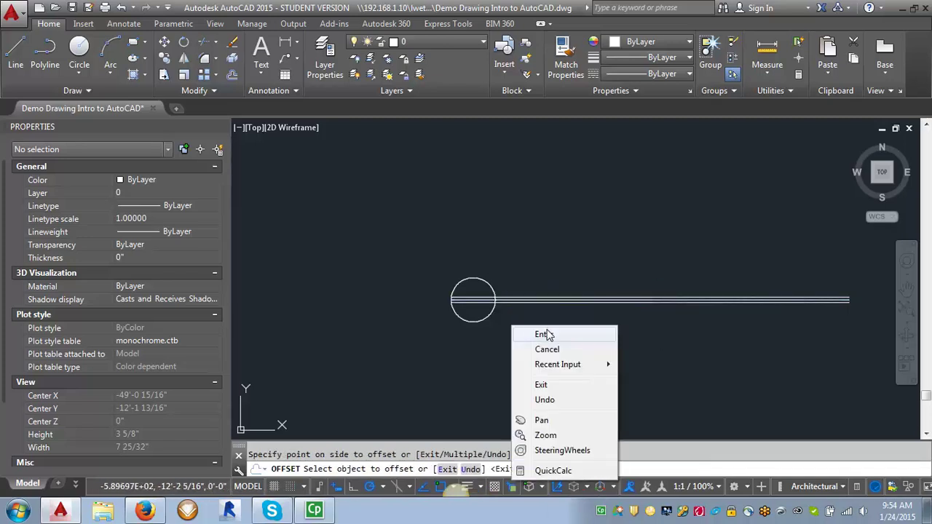
pyautogui.click(545, 334)
# Step: Draw a vertical line about 3/4" long upward from the circle's right quadrant
pyautogui.scroll(8, 516, 304)
pyautogui.press('Escape')
pyautogui.write('l')
pyautogui.press('Return')
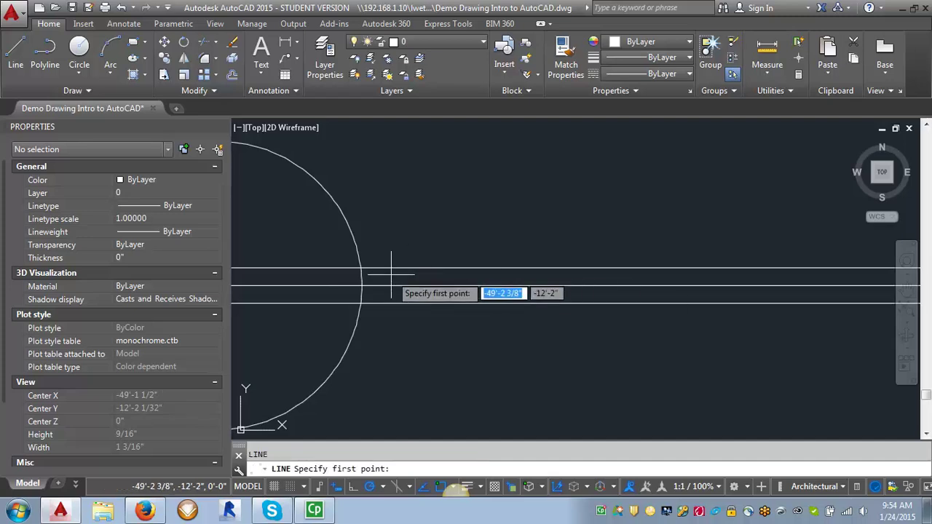
pyautogui.click(363, 287)
pyautogui.scroll(-7, 428, 313)
pyautogui.click(419, 249)
pyautogui.press('Return')
pyautogui.press('Return')
pyautogui.press('Escape')
# Step: Stretch the vertical line's lower end straight down below the circle, making the line about 1 7/16" long
pyautogui.click(418, 271)
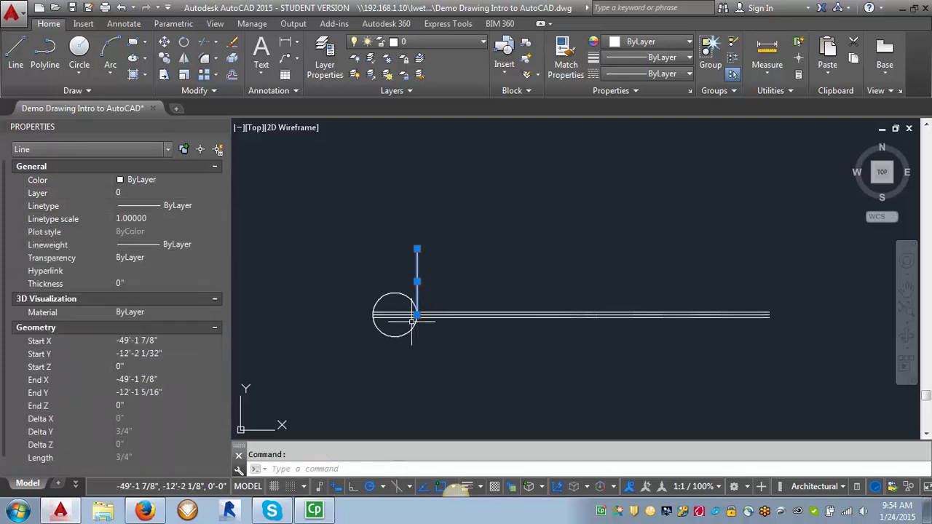
pyautogui.click(417, 314)
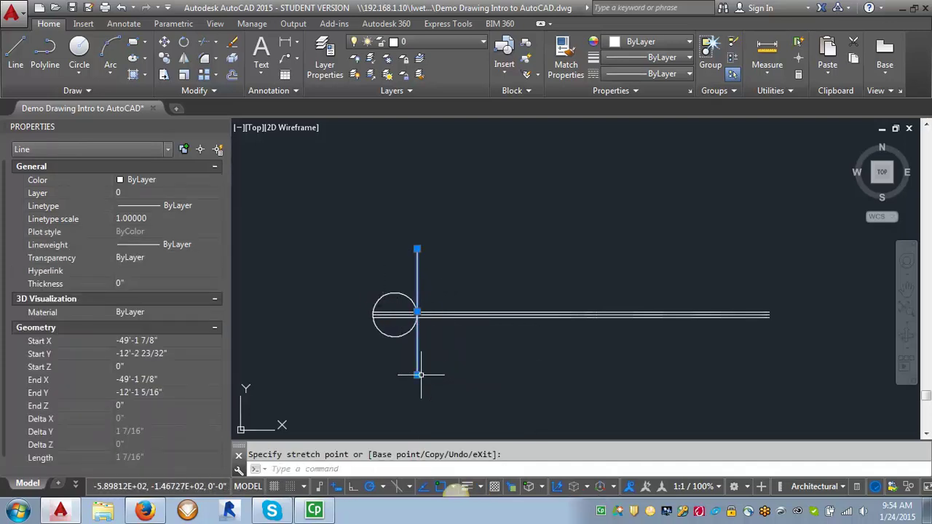
pyautogui.press('Escape')
# Step: Offset the vertical line to the right, keeping the previous 1/32" distance
pyautogui.write('o')
pyautogui.press('Return')
pyautogui.press('Return')
pyautogui.click(418, 271)
pyautogui.click(440, 272)
pyautogui.rightClick(469, 276)
pyautogui.click(483, 286)
# Step: Begin a new attribute definition with the tag X and the prompt "Enter drawing number"
pyautogui.scroll(4, 376, 353)
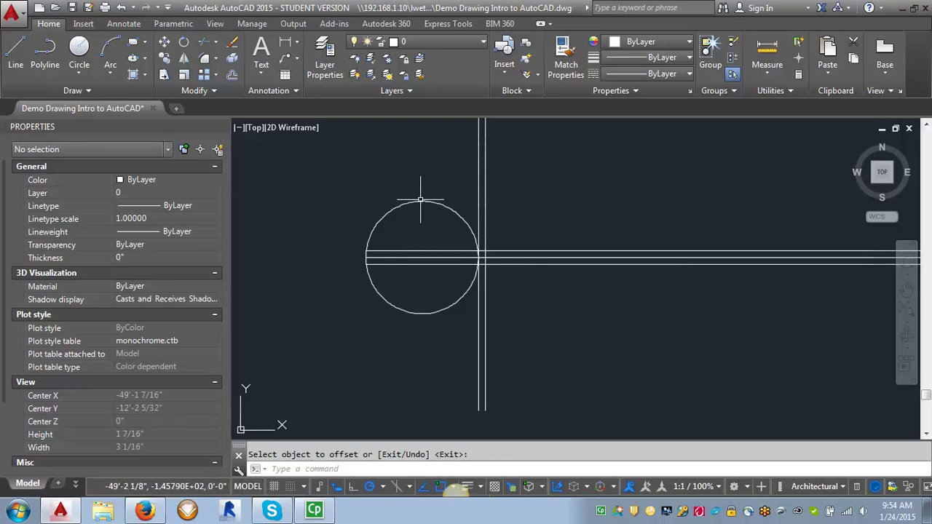
pyautogui.click(84, 24)
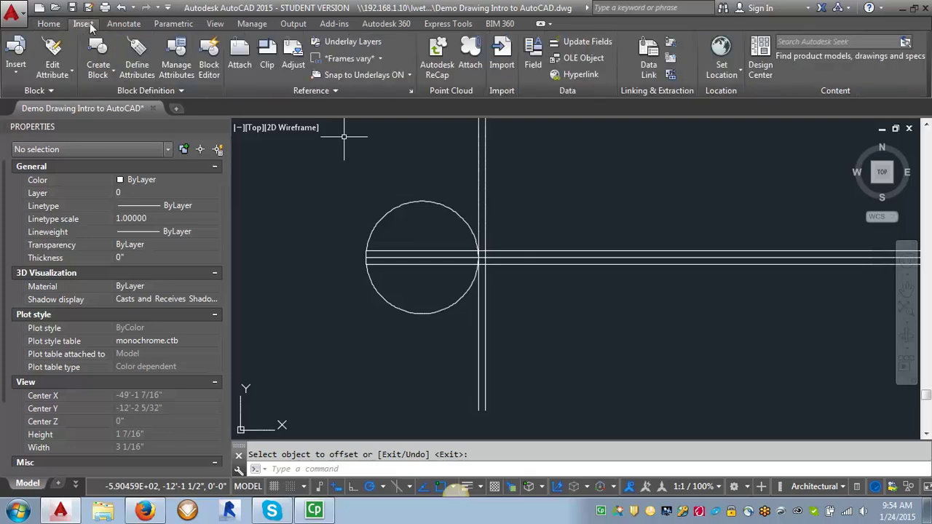
pyautogui.click(138, 51)
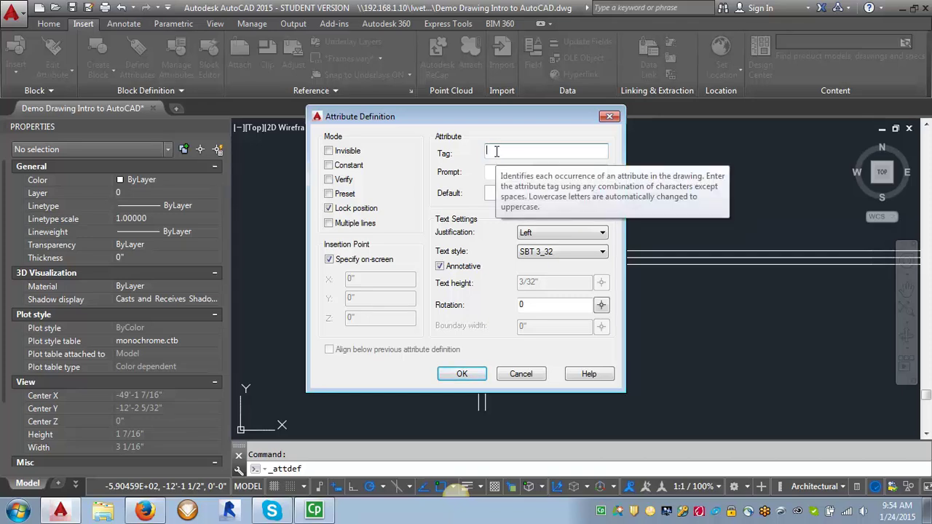
pyautogui.write('X')
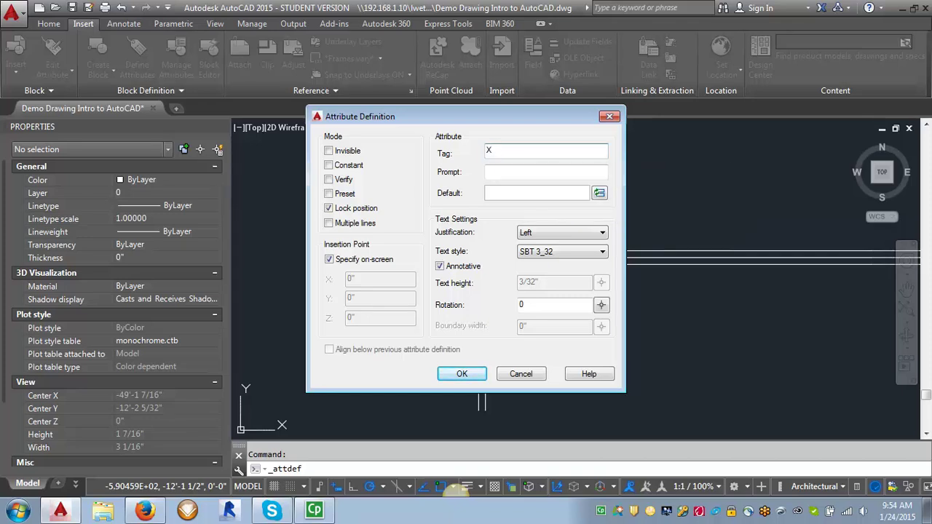
pyautogui.click(501, 172)
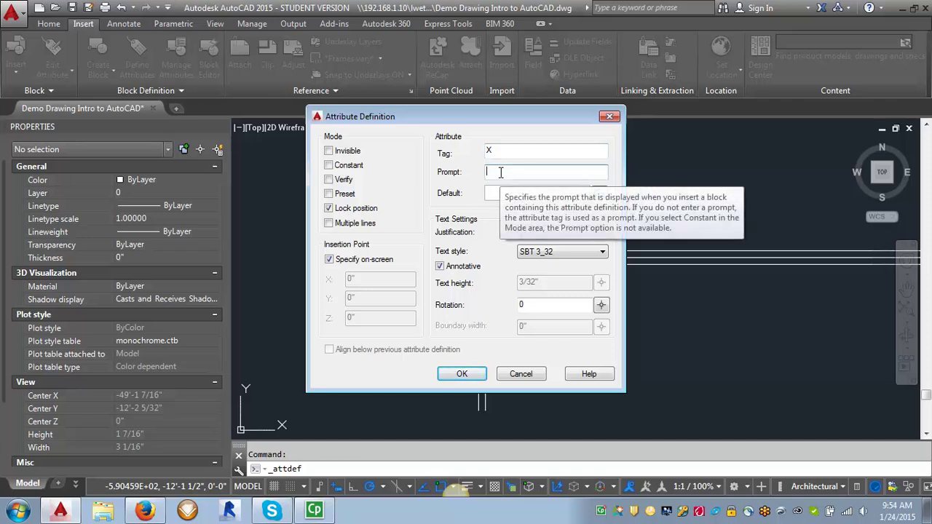
pyautogui.write('Enter drawing number')
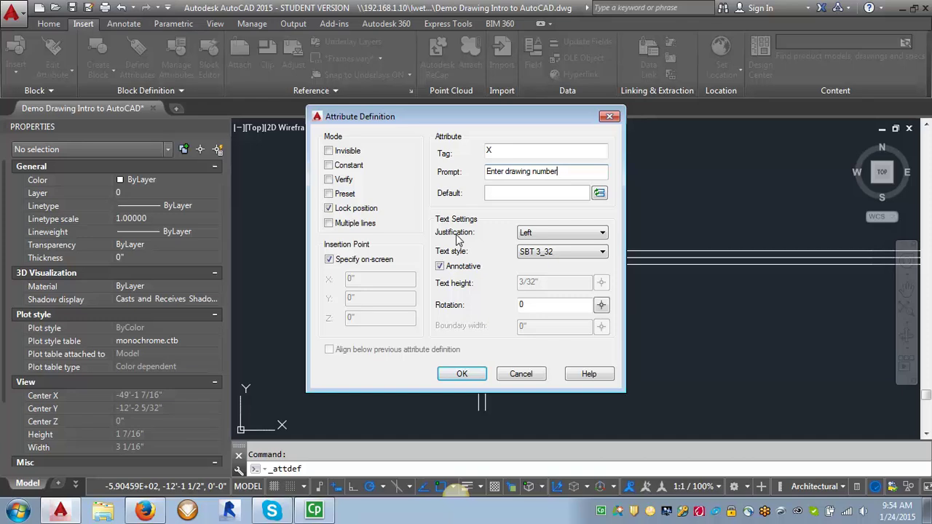
# Step: Give the X attribute Bottom center justification and text style SBT 1_8, and place it centered above the lines in the circle's upper half
pyautogui.click(551, 232)
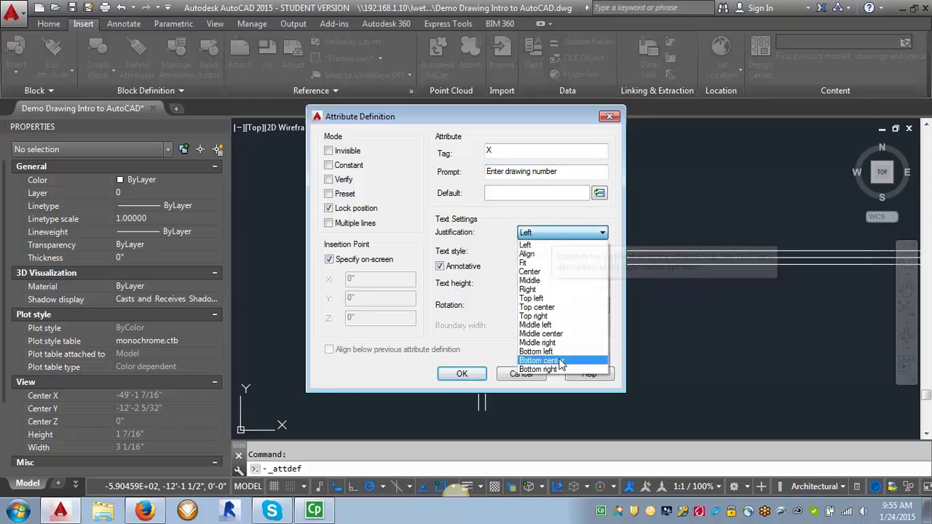
pyautogui.click(559, 362)
pyautogui.click(565, 258)
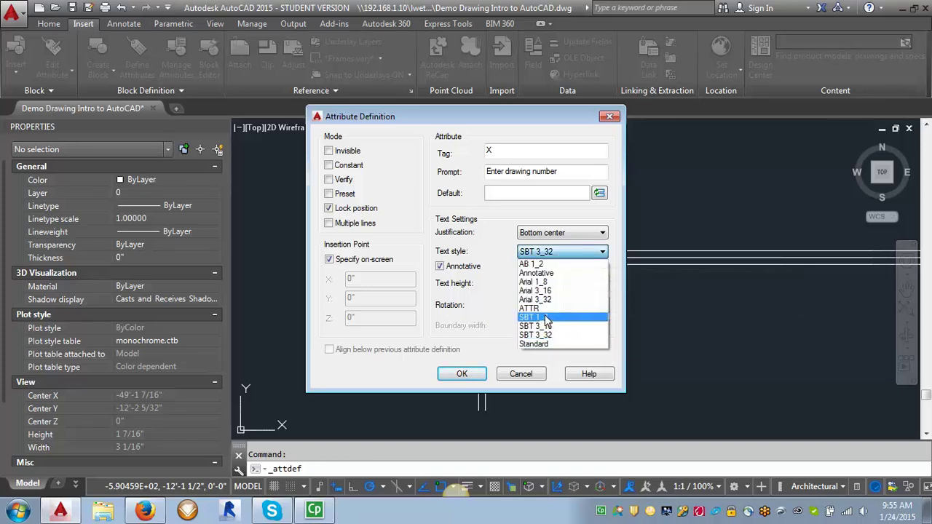
pyautogui.click(546, 318)
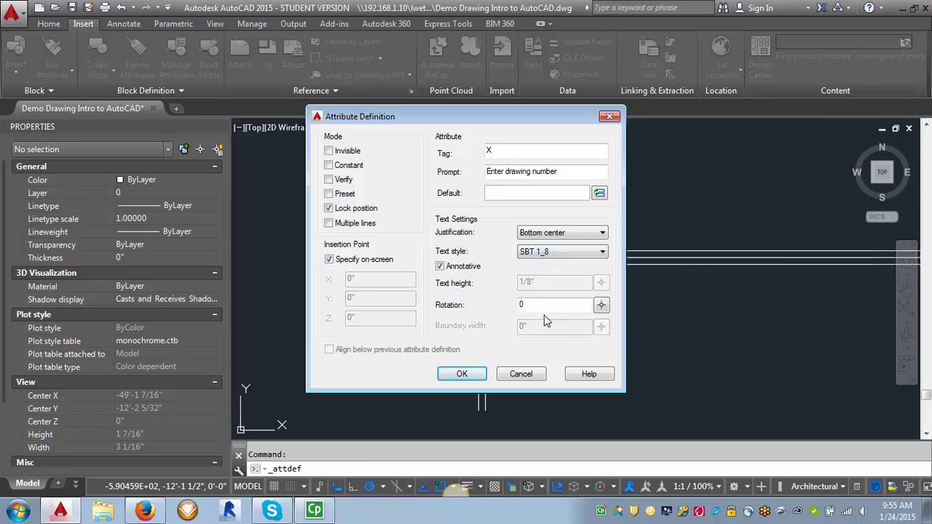
pyautogui.click(459, 374)
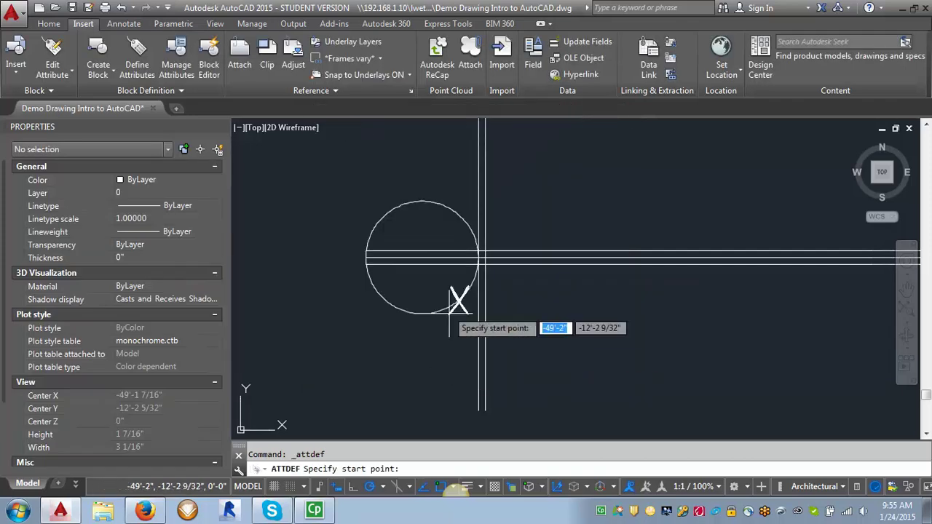
pyautogui.click(414, 246)
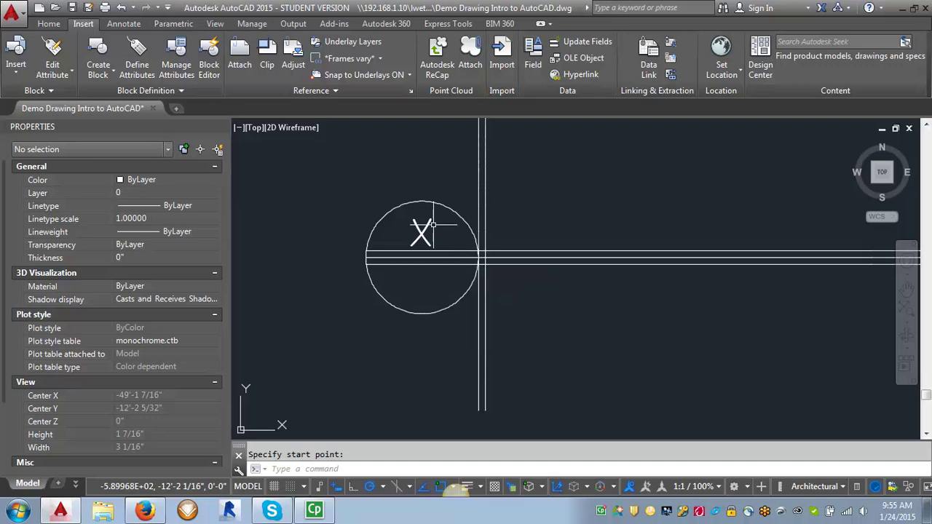
# Step: Define attribute AX.X with prompt "Enter sheet number" and Top center justification, and place it centered below the lines in the circle's lower half
pyautogui.click(138, 59)
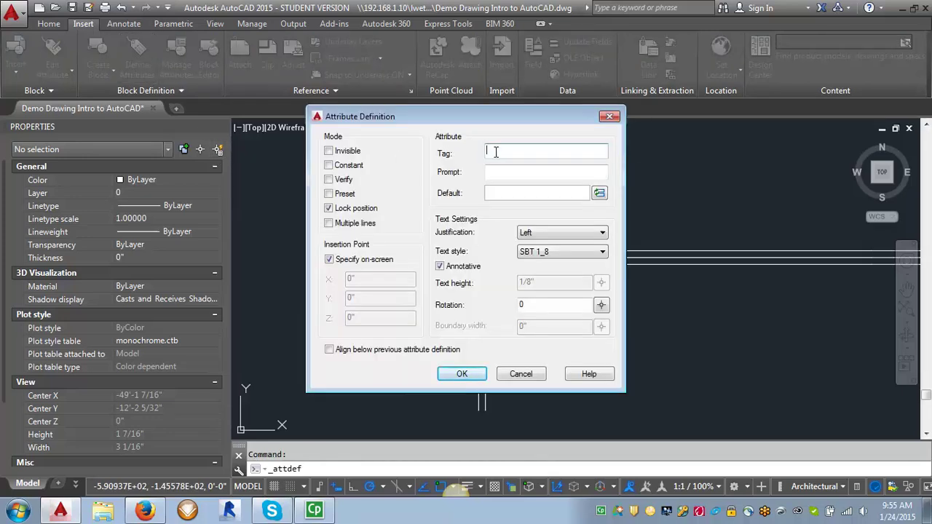
pyautogui.write('AX.X')
pyautogui.click(500, 174)
pyautogui.write('Enter sheet number')
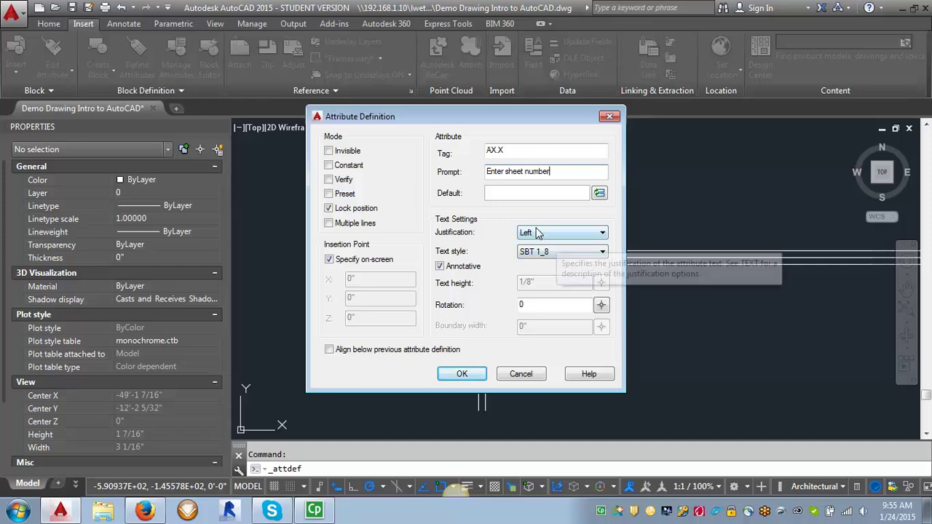
pyautogui.click(538, 234)
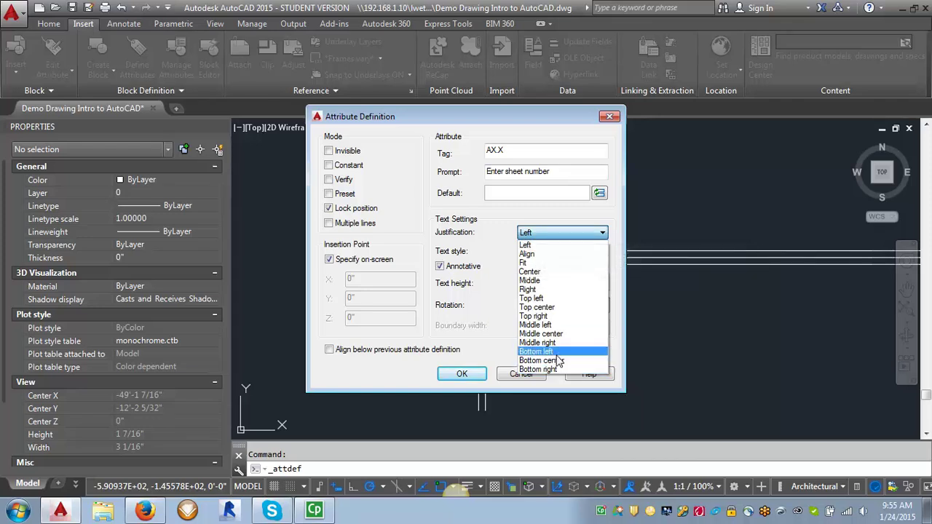
pyautogui.click(546, 308)
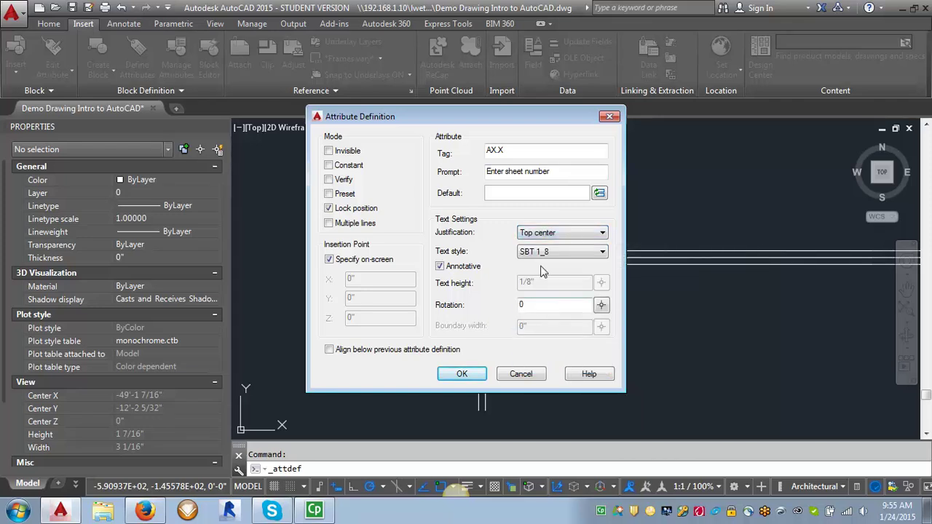
pyautogui.click(464, 375)
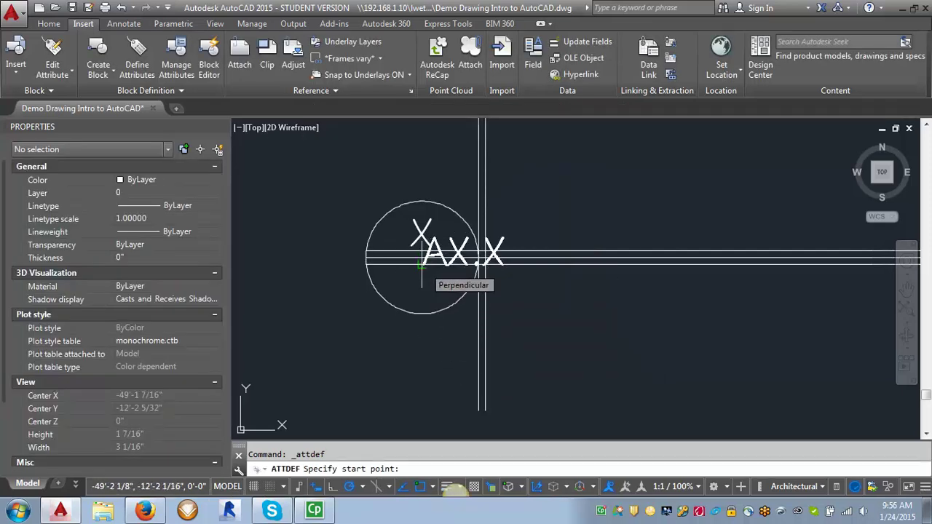
pyautogui.click(421, 264)
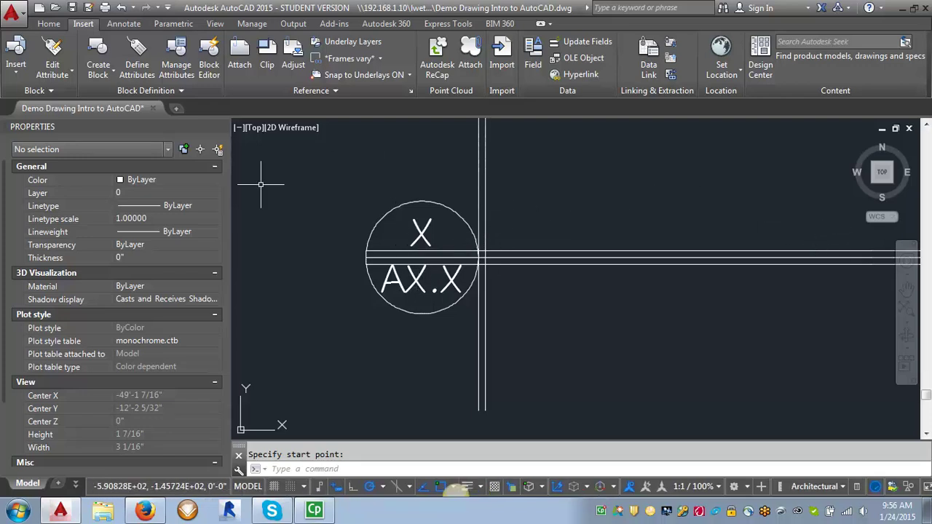
# Step: Define attribute DRAWINGNAME with prompt "Enter drawing name" and text style SBT 3_16, and place it where the right vertical and upper horizontal guide lines cross
pyautogui.click(134, 54)
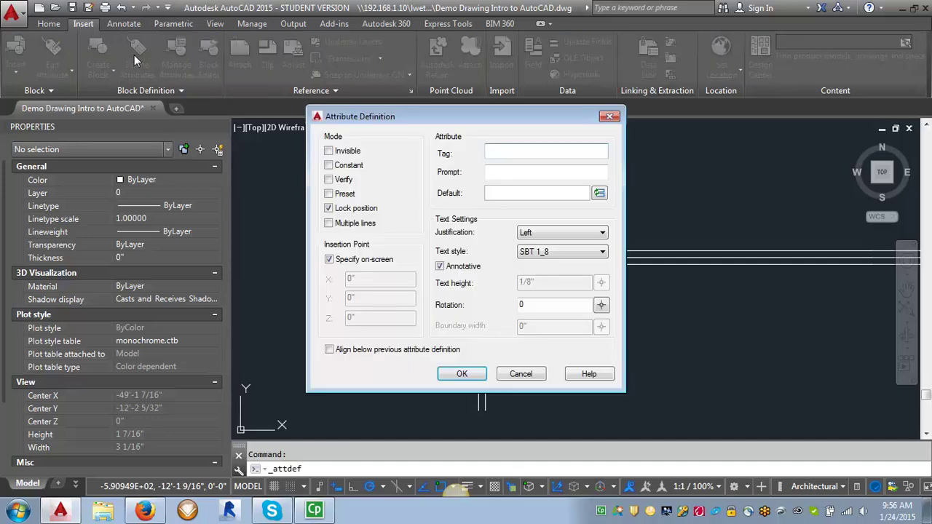
pyautogui.click(493, 153)
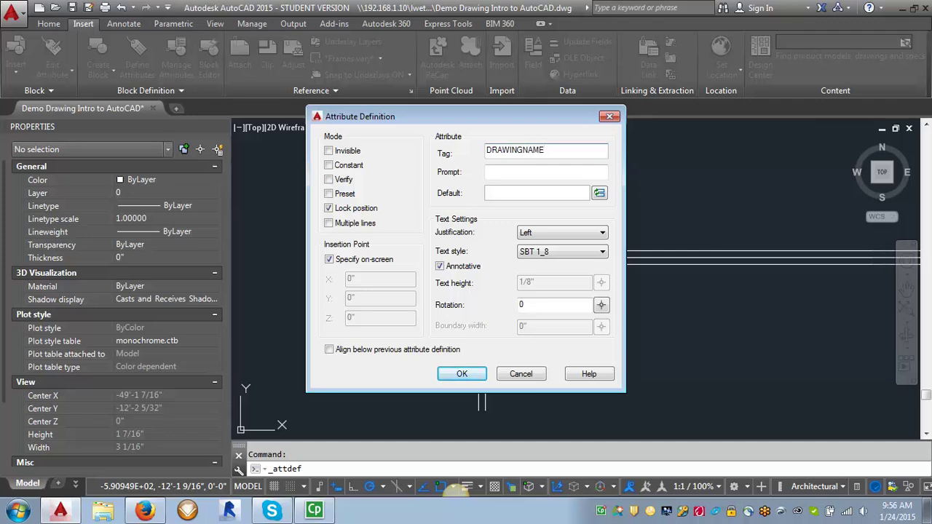
pyautogui.click(494, 173)
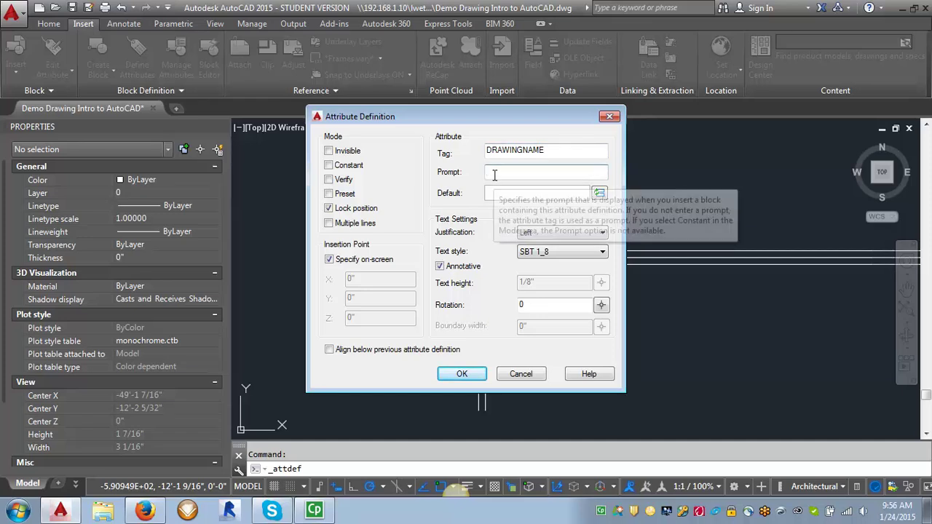
pyautogui.write('Enter drawing name')
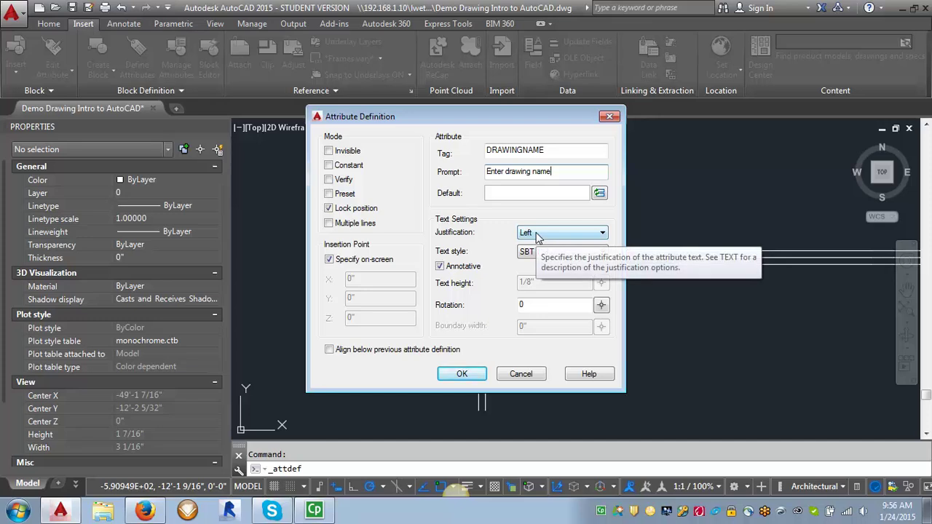
pyautogui.click(553, 251)
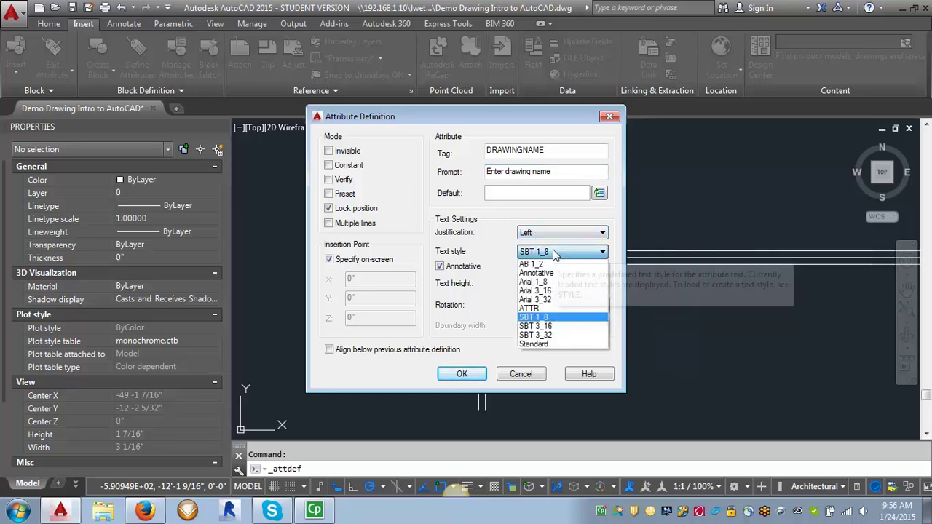
pyautogui.click(546, 327)
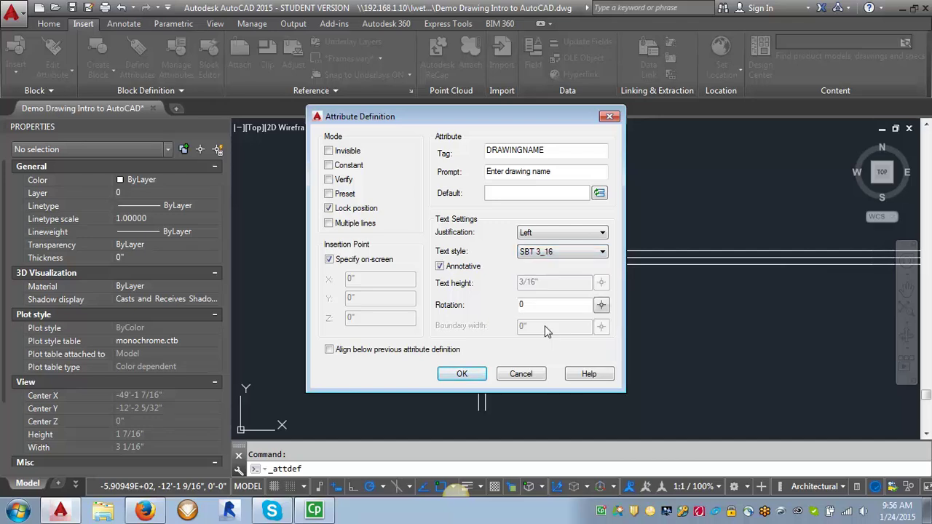
pyautogui.click(465, 374)
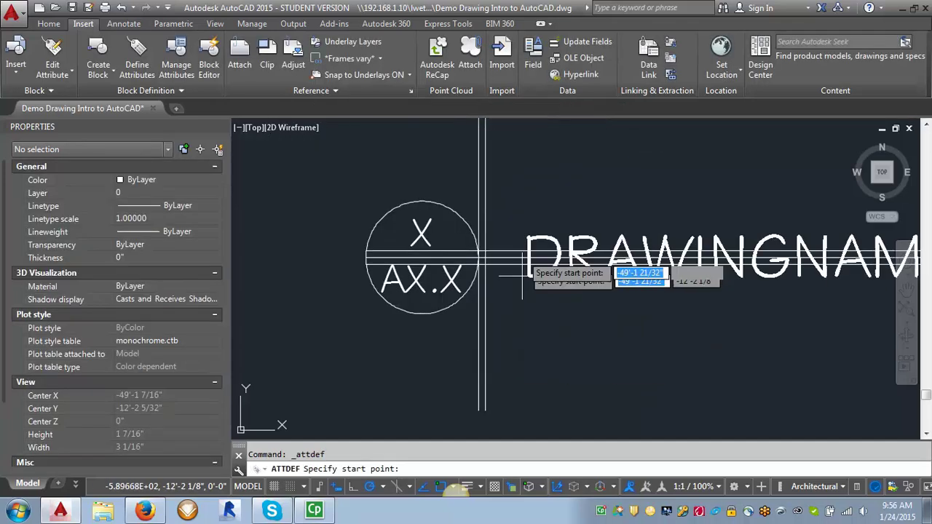
pyautogui.click(480, 252)
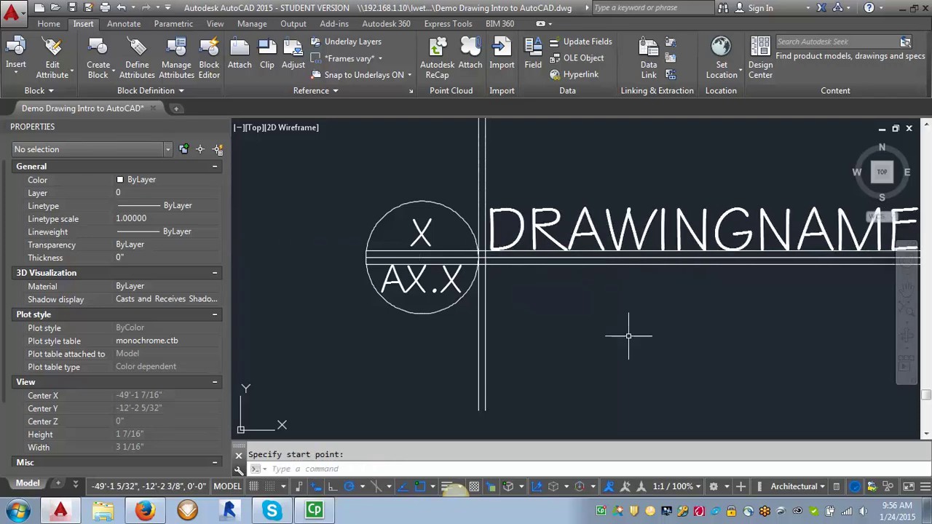
# Step: Begin a new attribute definition with tag SCALE, prompt "Enter drawing scale" and default value "SCALE:"
pyautogui.scroll(-2, 436, 308)
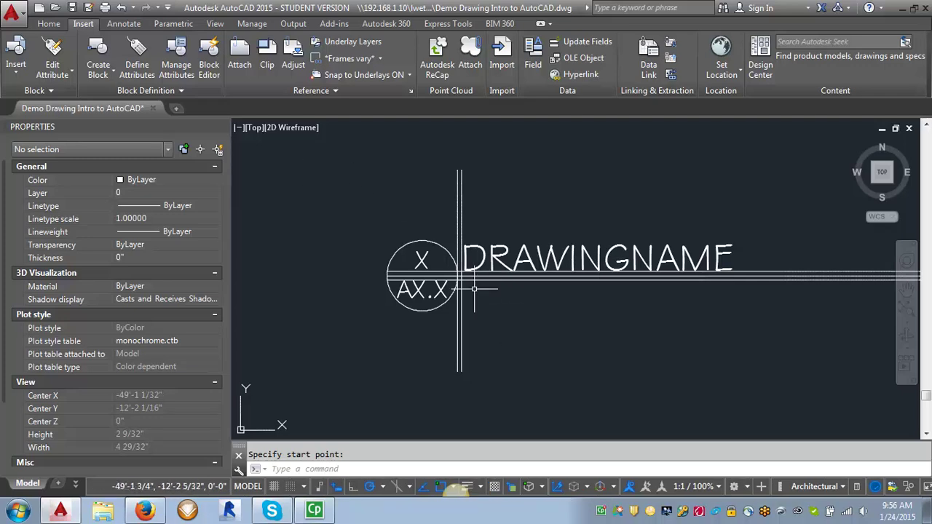
pyautogui.click(137, 49)
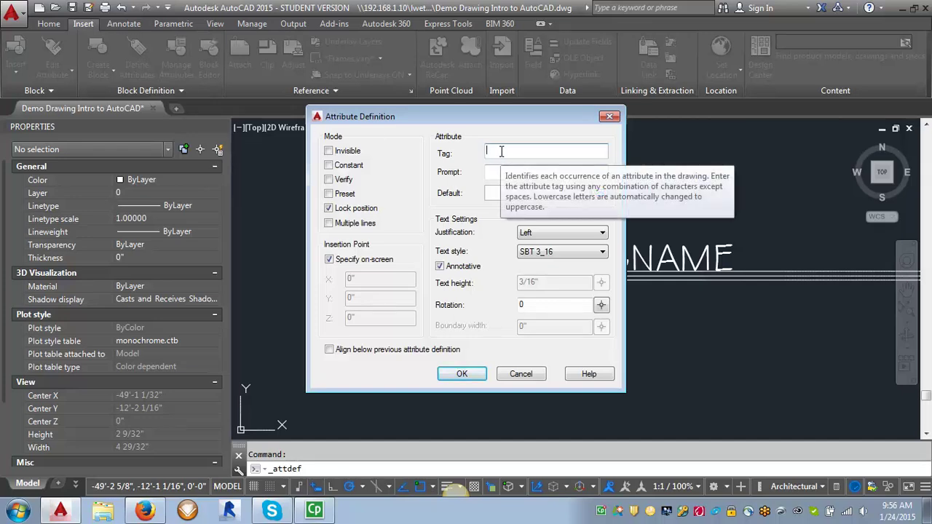
pyautogui.write('SCALE')
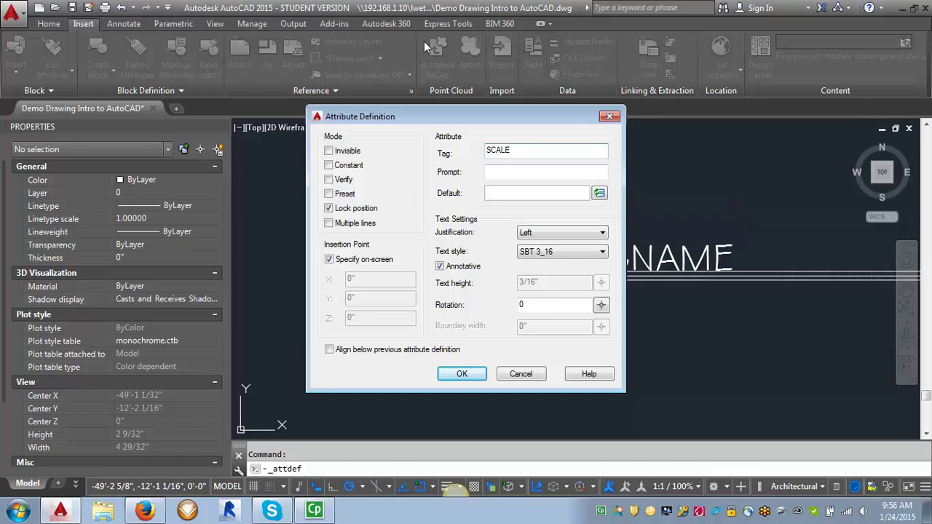
pyautogui.press('Tab')
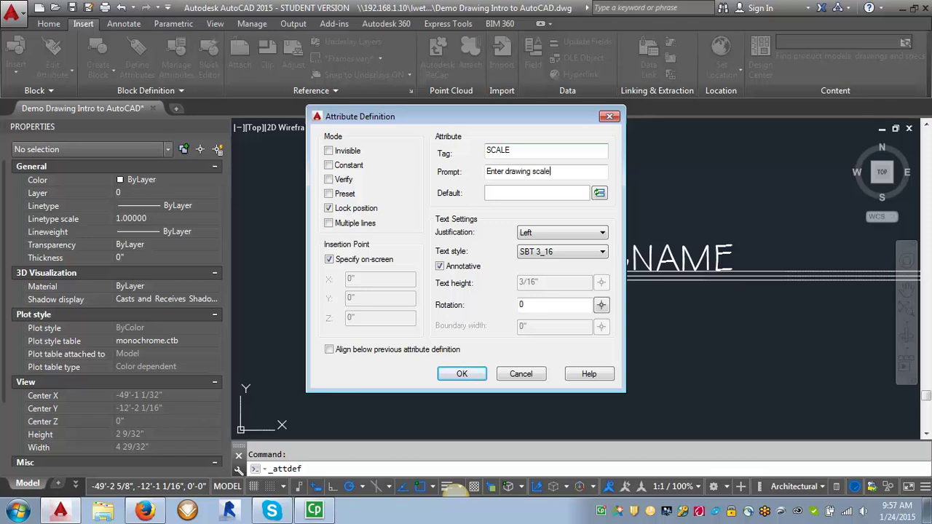
pyautogui.click(493, 191)
pyautogui.write('SCALE:')
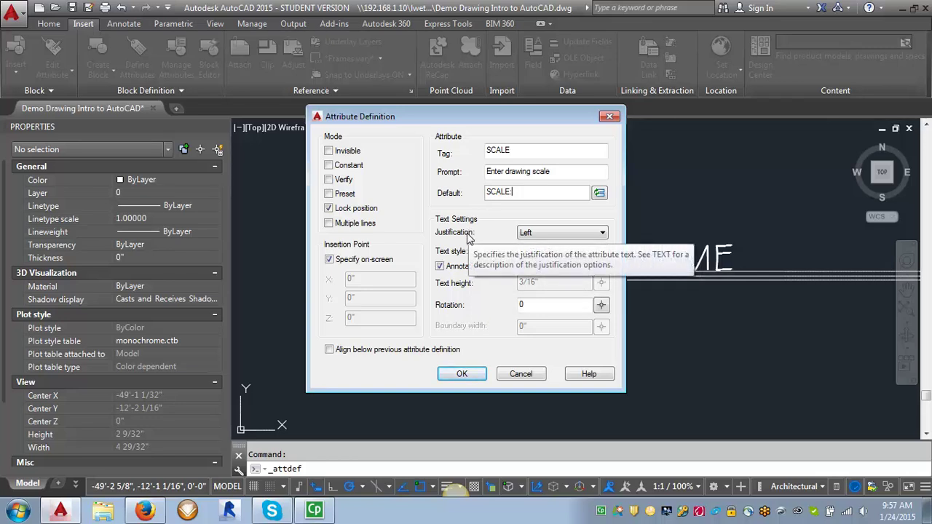
# Step: Give the SCALE attribute Top left justification and text style SBT 3_32, and place it where the right vertical and lower horizontal guide lines cross
pyautogui.click(534, 233)
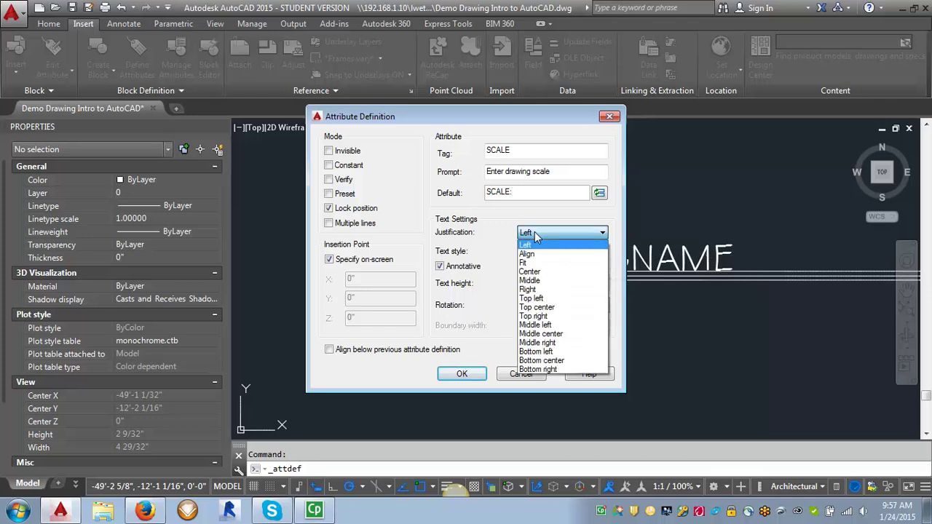
pyautogui.click(534, 298)
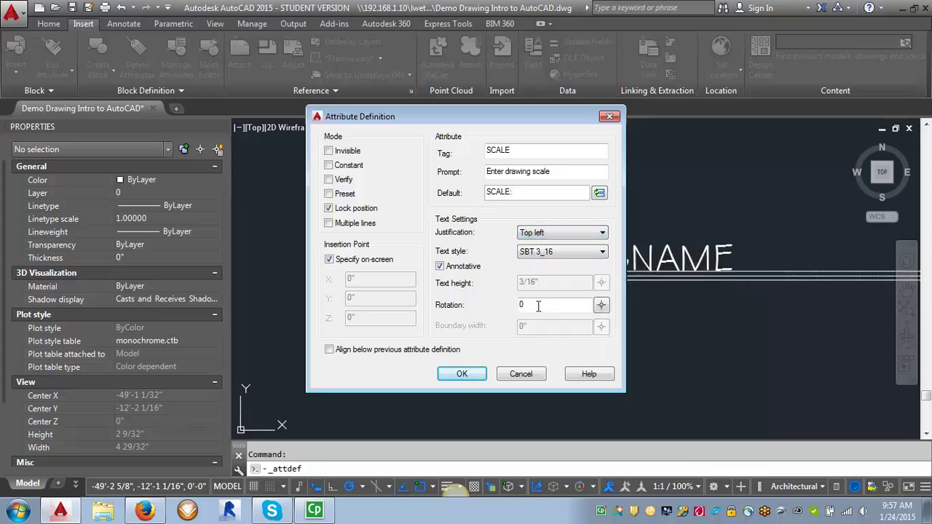
pyautogui.click(547, 254)
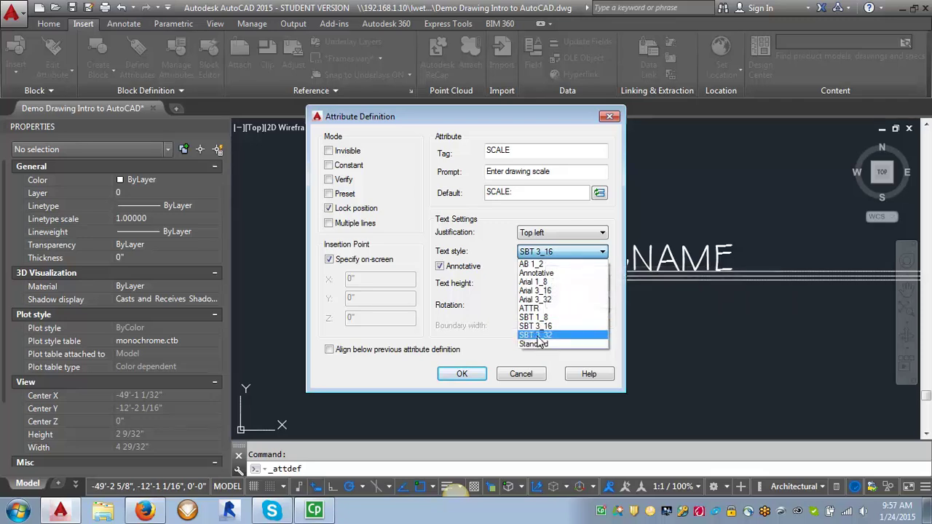
pyautogui.click(537, 334)
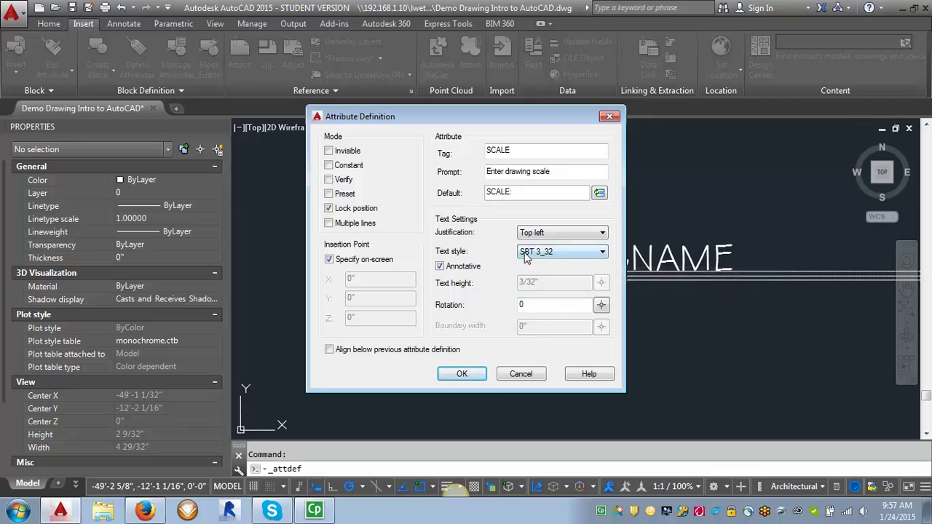
pyautogui.click(461, 373)
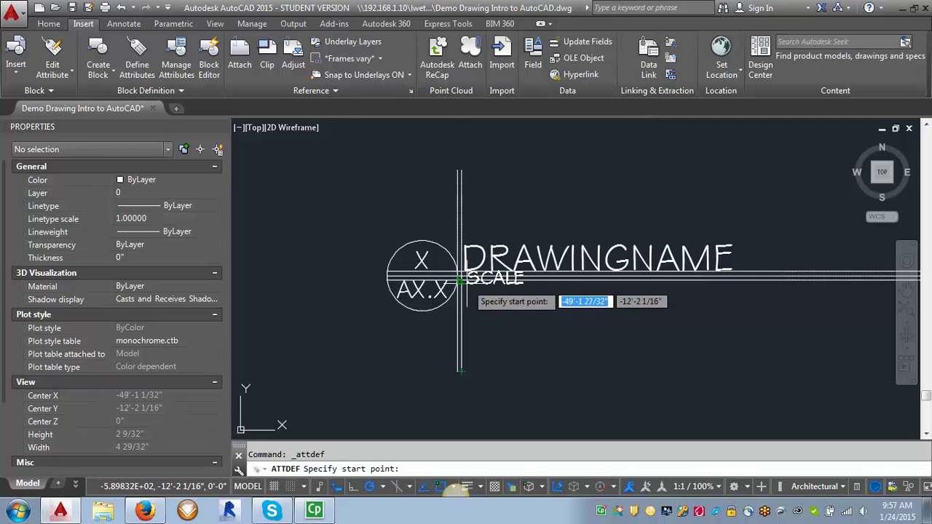
pyautogui.scroll(4, 457, 280)
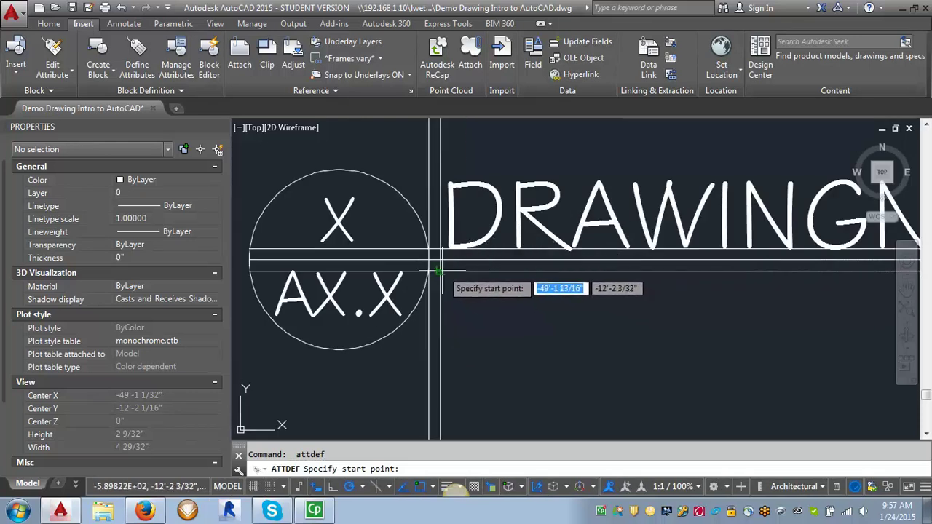
pyautogui.scroll(2, 439, 271)
pyautogui.click(436, 324)
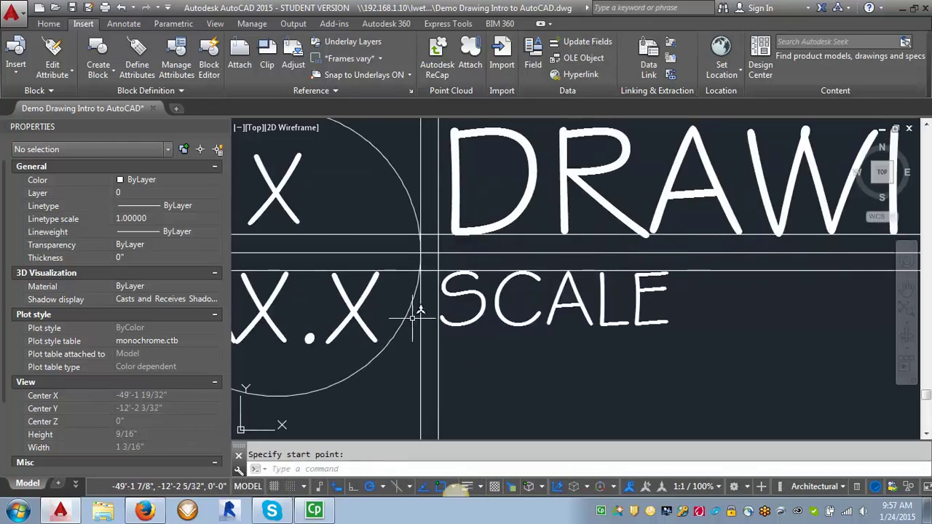
# Step: Delete the two vertical guide lines and the upper and lower horizontal guide lines, keeping the middle line
pyautogui.scroll(-7, 432, 325)
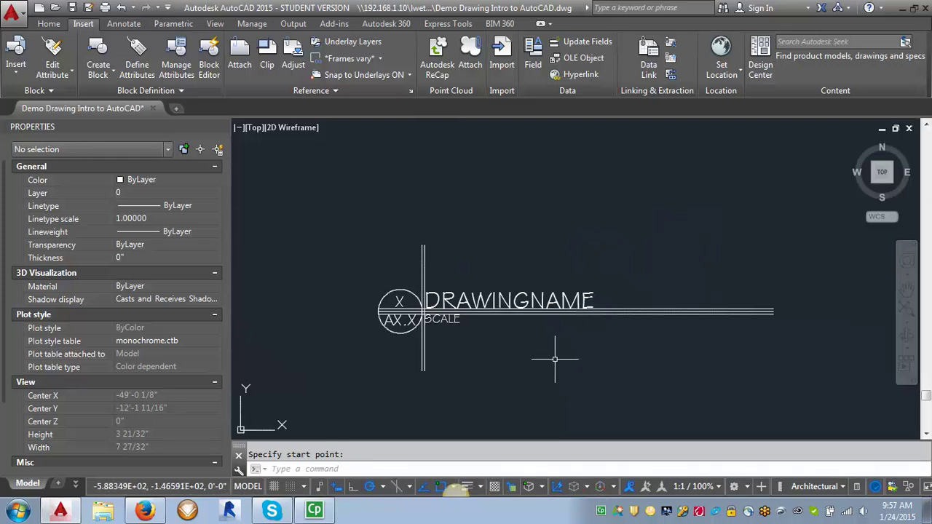
pyautogui.scroll(2, 404, 321)
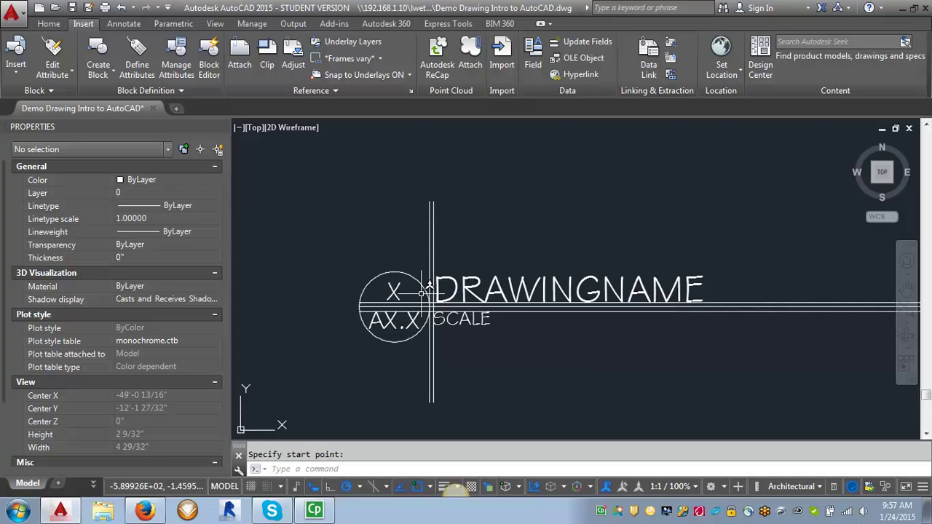
pyautogui.scroll(2, 422, 299)
pyautogui.click(436, 248)
pyautogui.click(430, 245)
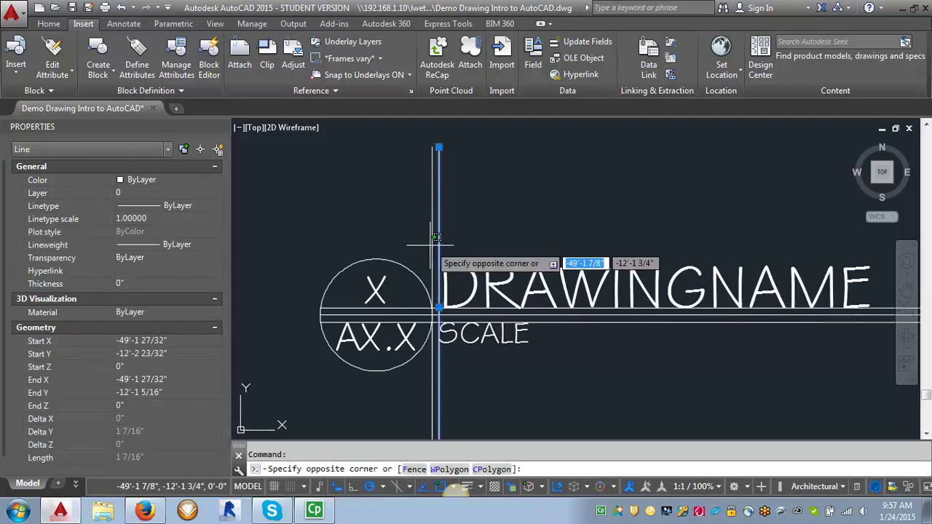
pyautogui.click(433, 252)
pyautogui.click(420, 309)
pyautogui.click(424, 320)
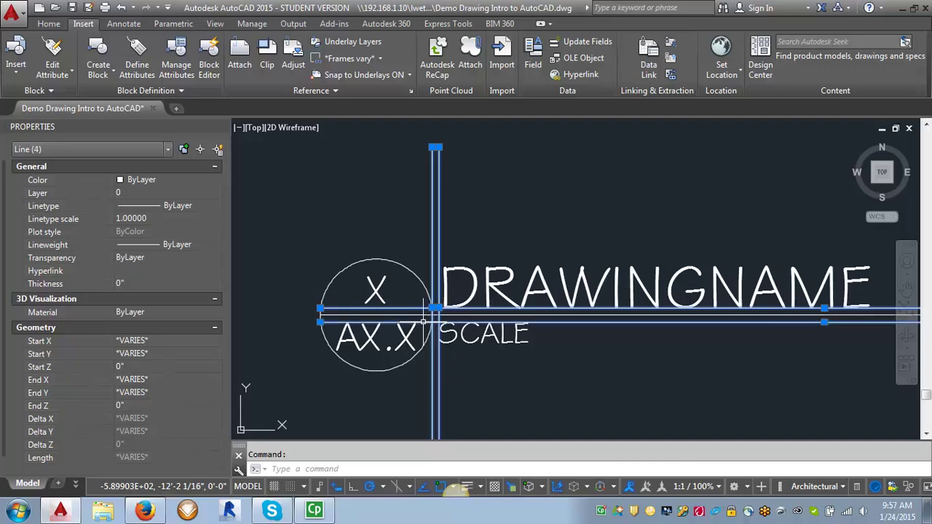
pyautogui.press('Delete')
# Step: Begin a block definition named Drawing Title with its base point where the horizontal line crosses the circle's right edge
pyautogui.scroll(-2, 397, 324)
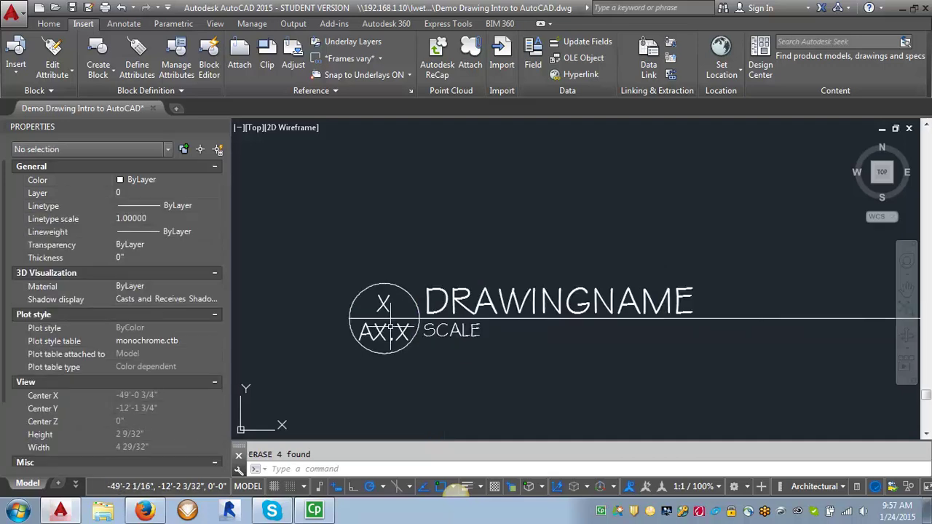
pyautogui.scroll(-2, 391, 326)
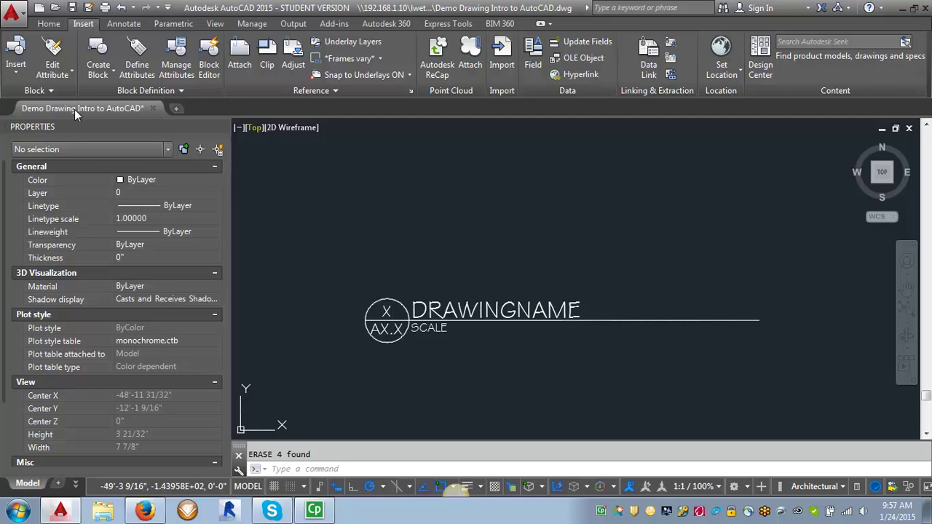
pyautogui.click(100, 55)
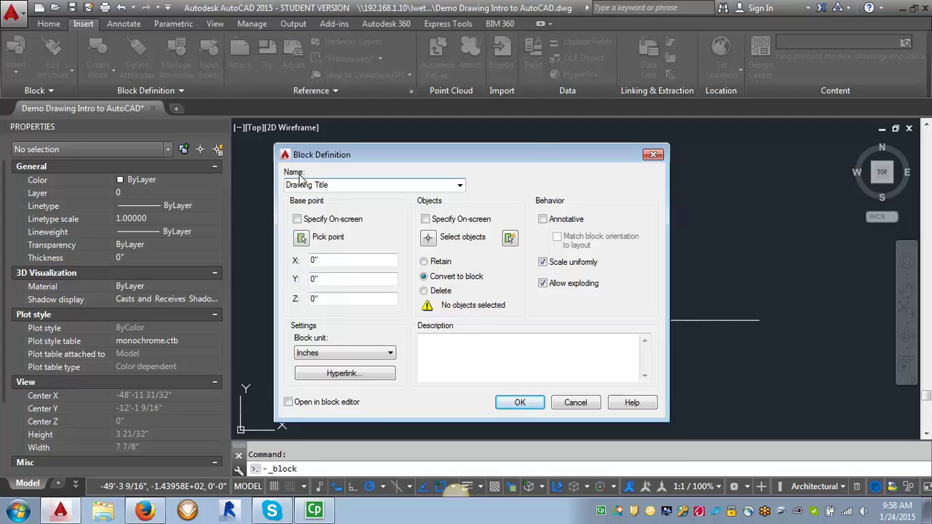
pyautogui.click(297, 219)
pyautogui.click(297, 219)
pyautogui.click(297, 219)
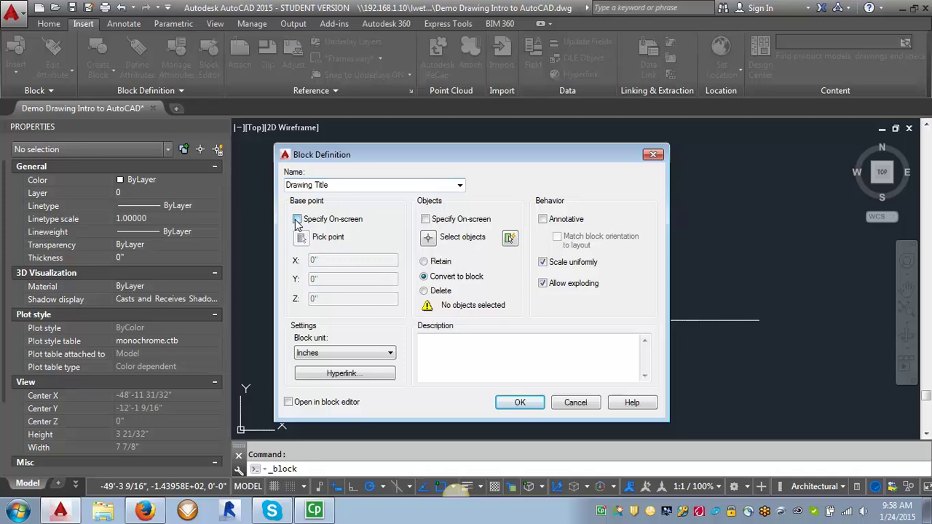
pyautogui.click(297, 219)
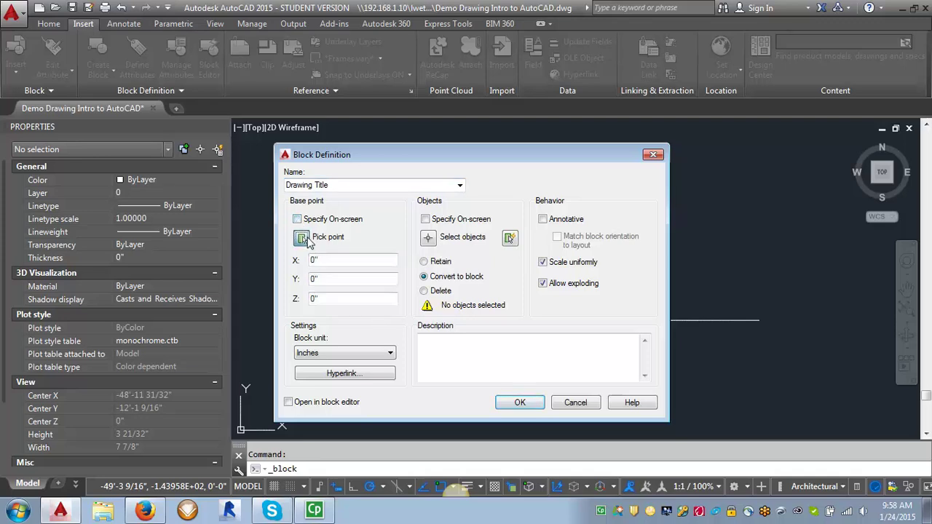
pyautogui.click(301, 237)
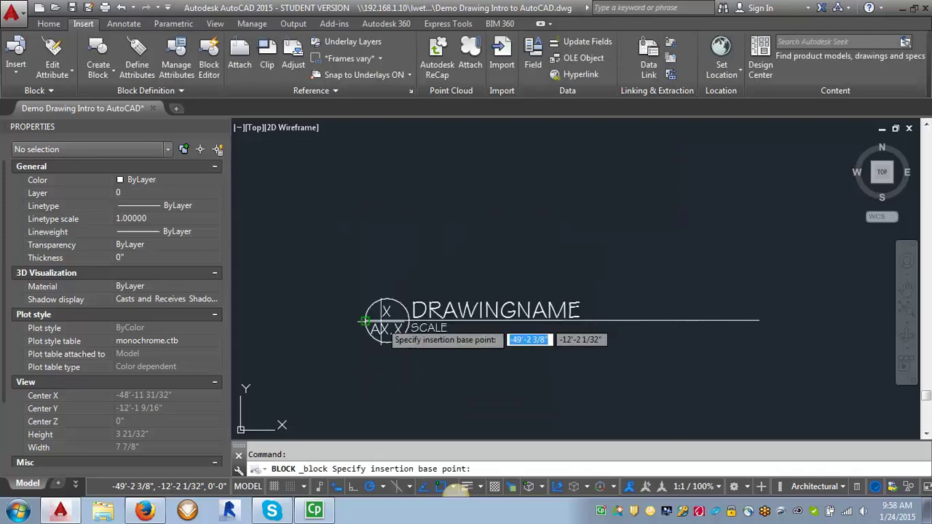
pyautogui.click(408, 320)
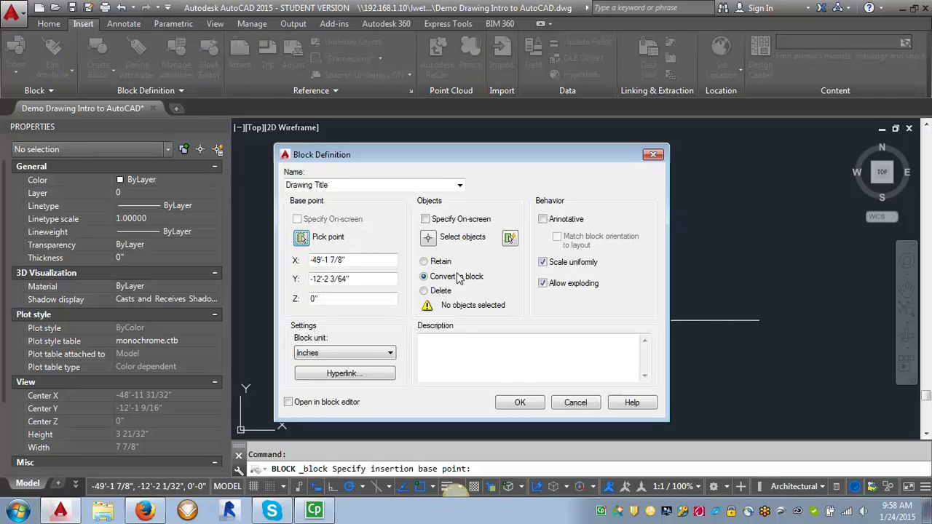
# Step: Include the circle, the horizontal line and all four attributes in the Drawing Title block, and make the block annotative
pyautogui.click(428, 237)
pyautogui.click(724, 262)
pyautogui.click(329, 358)
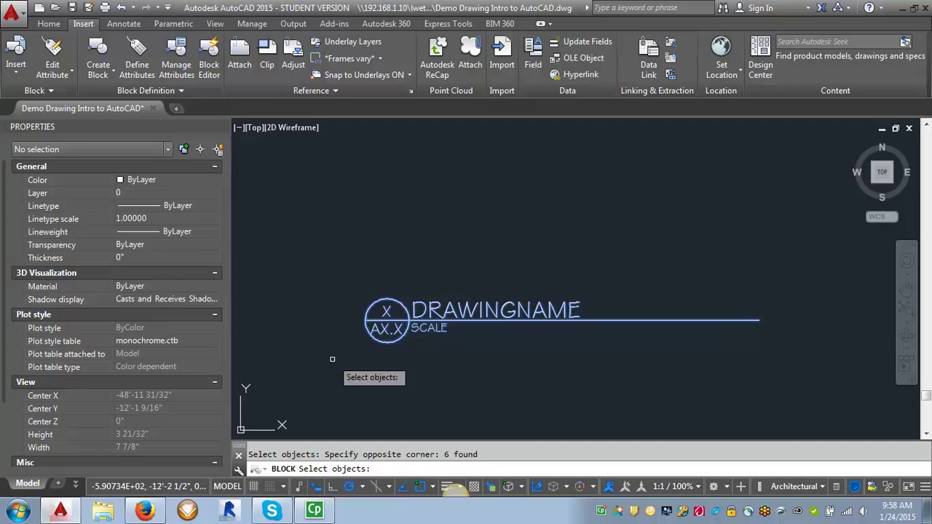
pyautogui.press('Return')
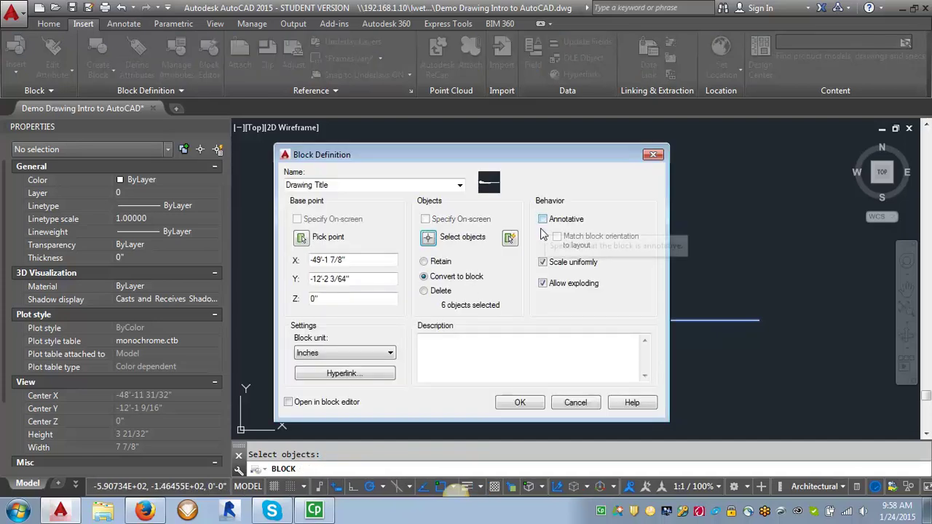
pyautogui.click(543, 219)
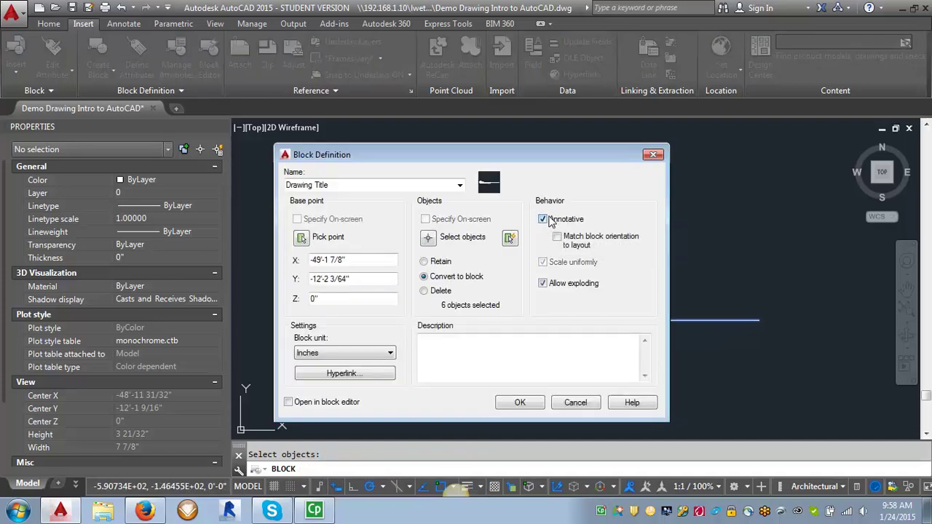
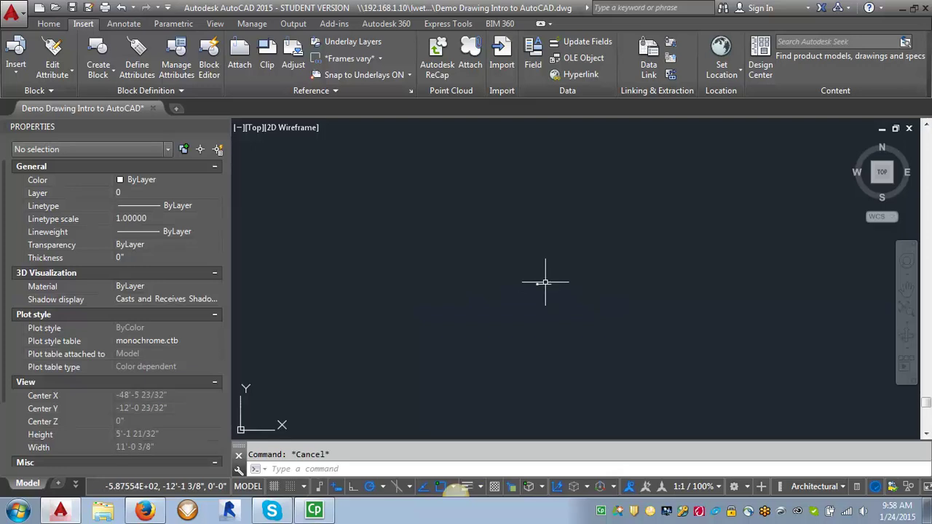
# Step: Delete the existing FIRST FLOOR PLAN title, drawing number 2, below the first floor furniture plan title
pyautogui.scroll(-3, 443, 270)
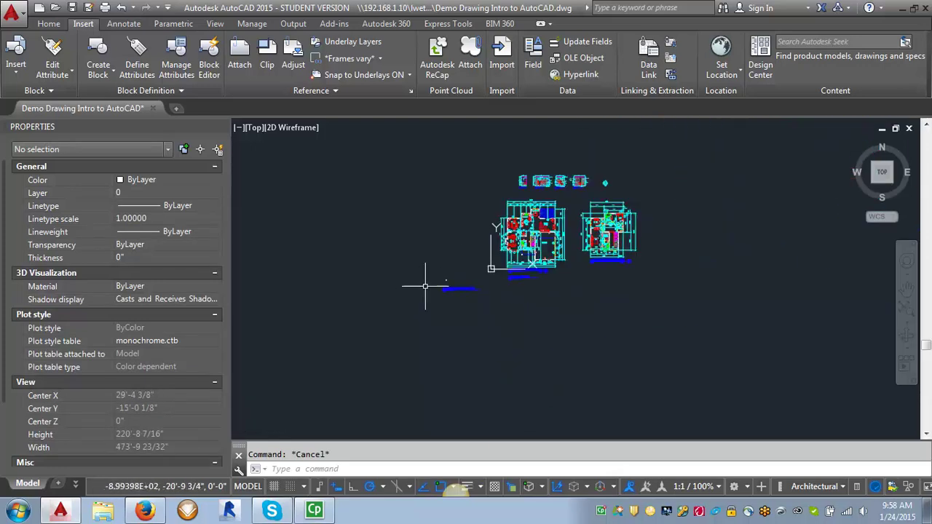
pyautogui.scroll(5, 542, 247)
pyautogui.scroll(-3, 444, 269)
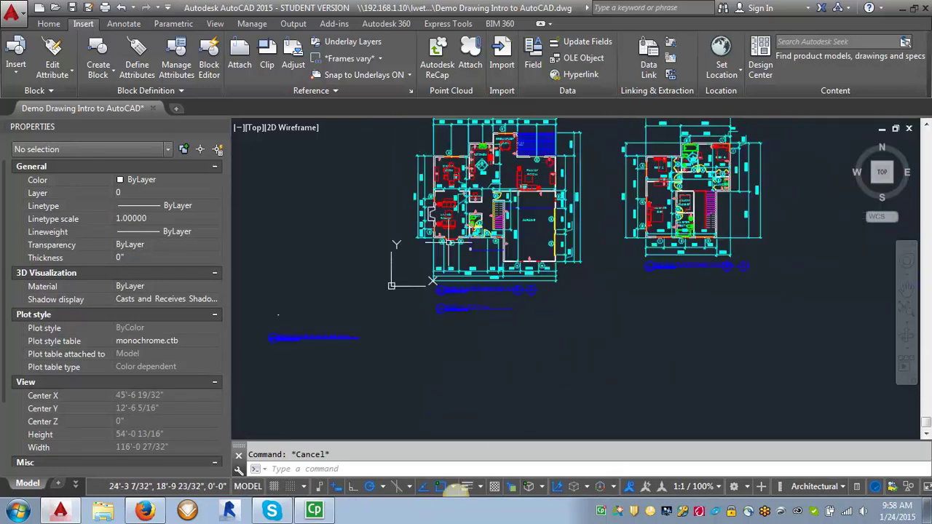
pyautogui.scroll(5, 466, 313)
pyautogui.scroll(3, 472, 183)
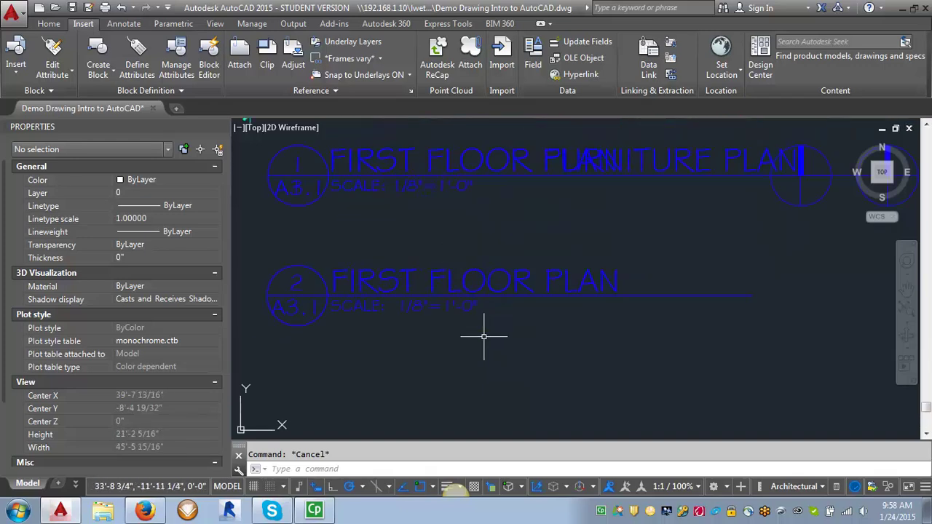
pyautogui.click(489, 334)
pyautogui.click(277, 240)
pyautogui.press('Delete')
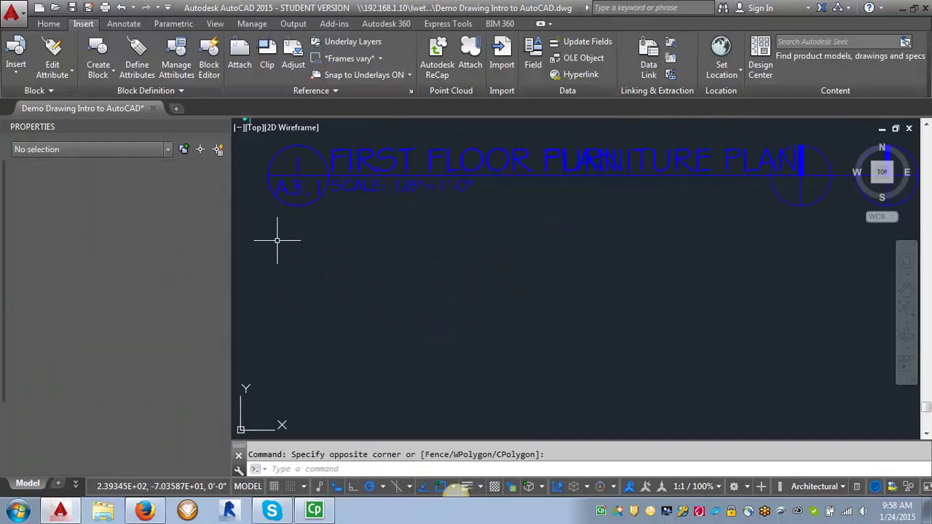
# Step: Make A-ANNO-TITL the current layer and set the annotation scale to 1/8" = 1'-0"
pyautogui.scroll(-3, 387, 330)
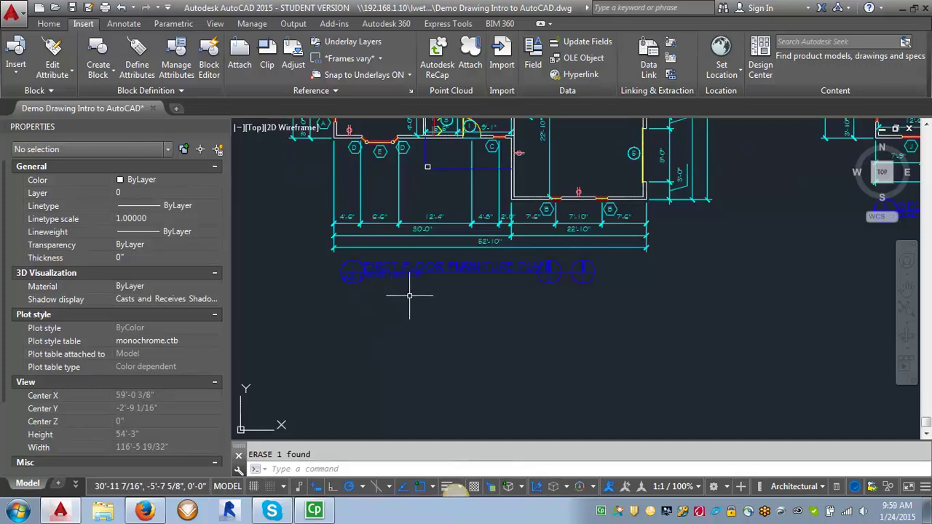
pyautogui.click(49, 23)
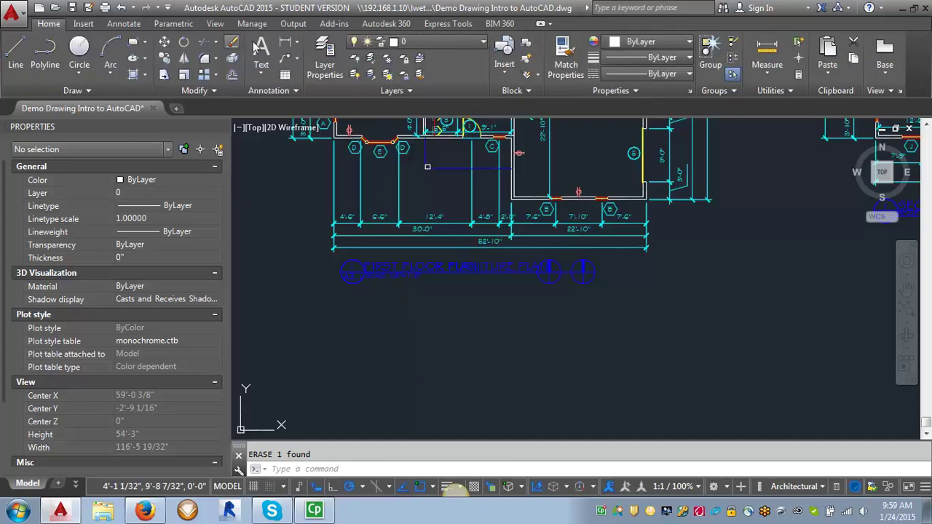
pyautogui.click(482, 46)
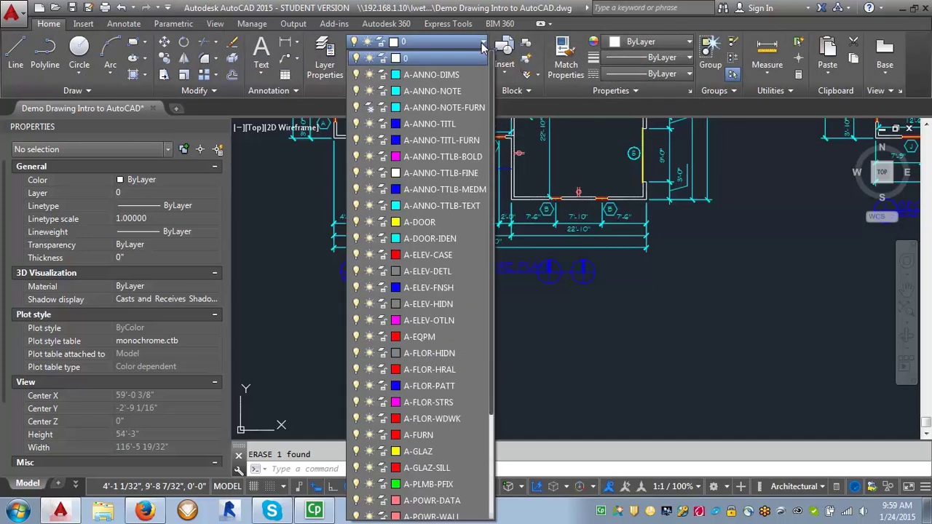
pyautogui.click(424, 124)
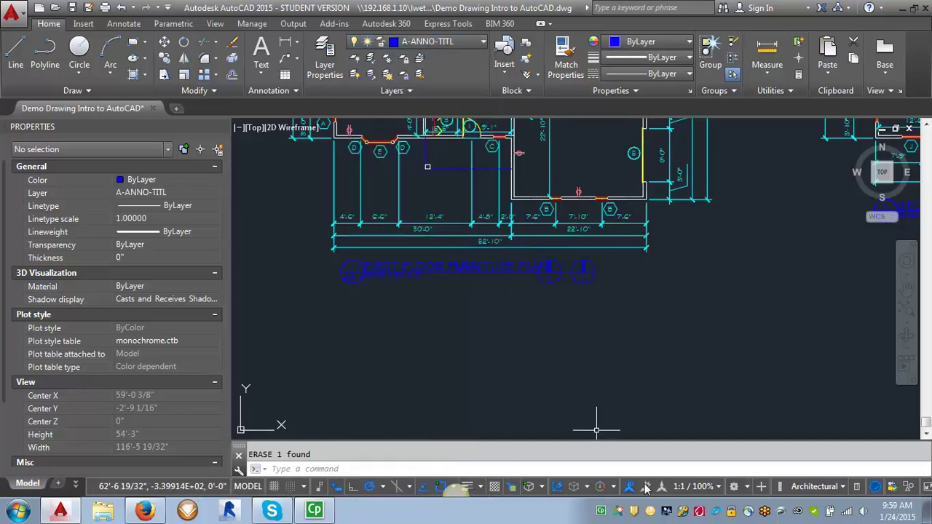
pyautogui.click(718, 486)
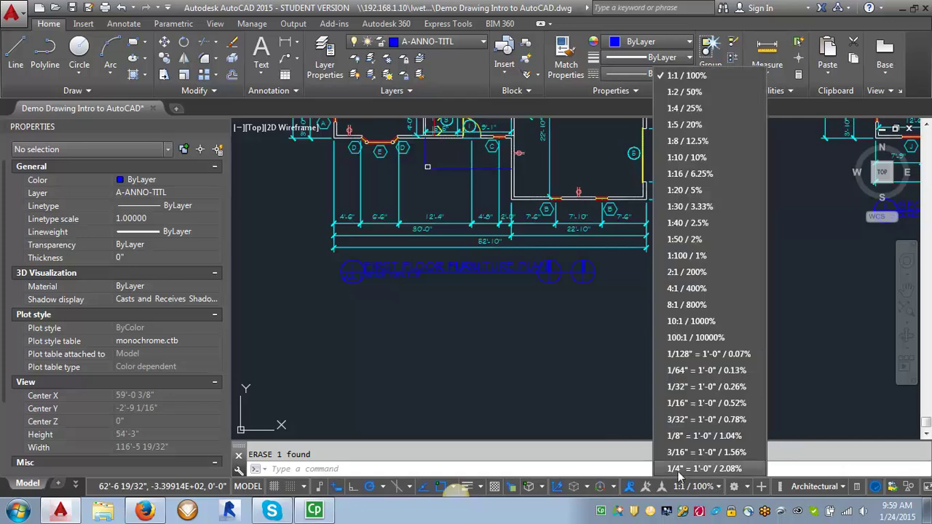
pyautogui.click(700, 435)
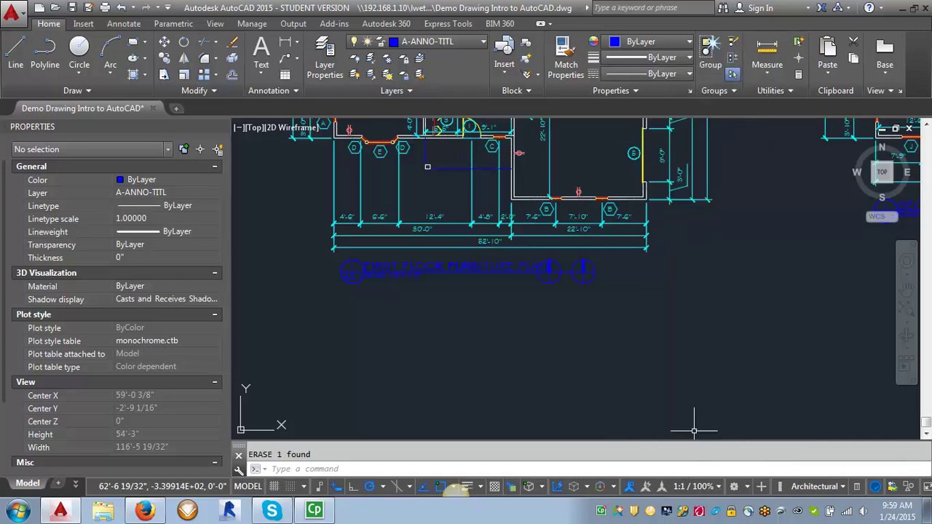
# Step: Insert the Drawing Title block just below the first floor furniture plan title
pyautogui.click(83, 23)
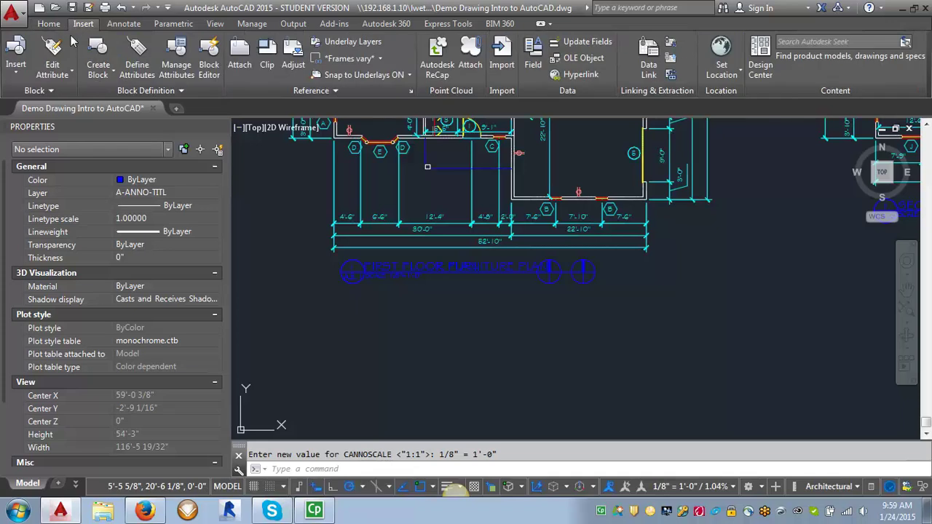
pyautogui.click(20, 47)
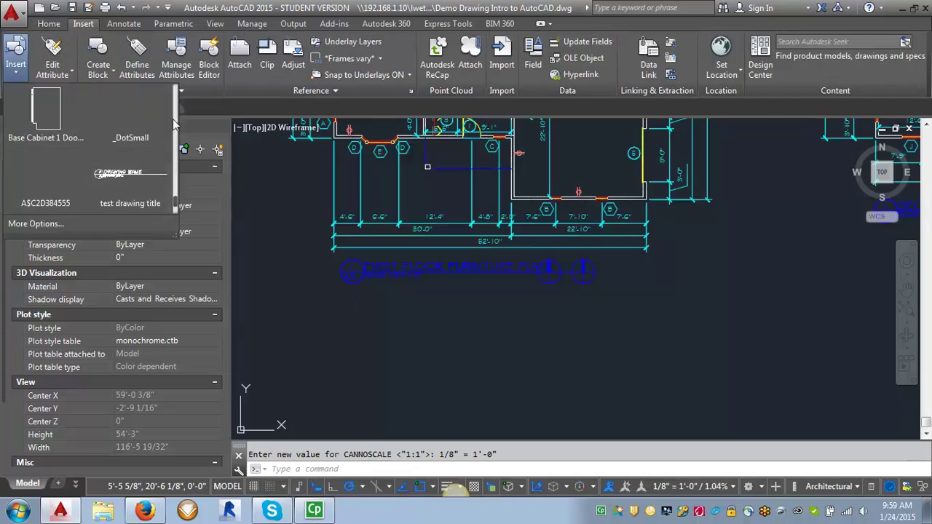
pyautogui.scroll(3, 180, 146)
pyautogui.moveTo(180, 147)
pyautogui.mouseDown()
pyautogui.moveTo(169, 208)
pyautogui.moveTo(175, 212)
pyautogui.mouseUp()
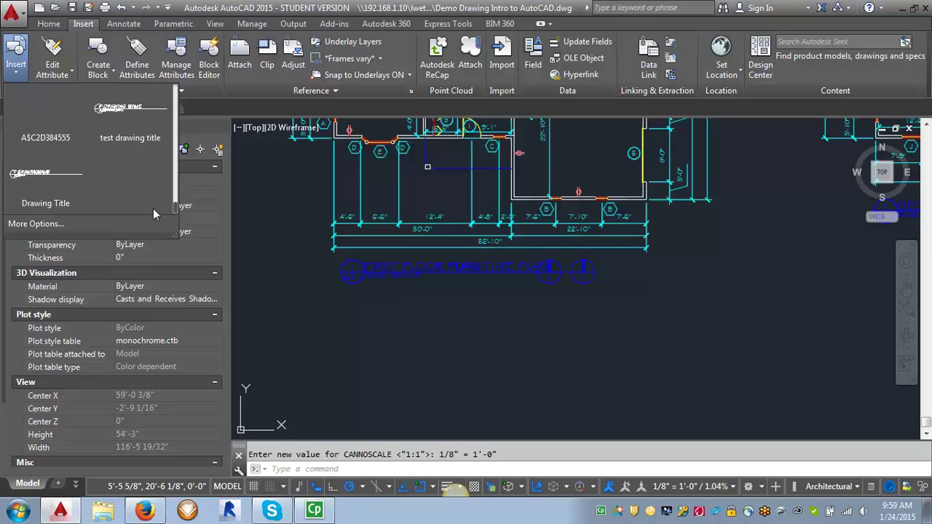
pyautogui.click(51, 175)
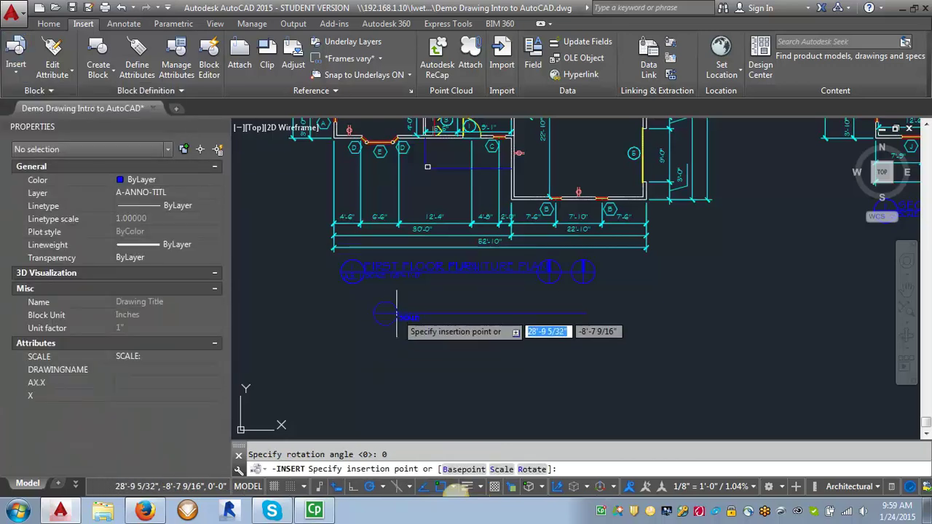
pyautogui.click(364, 320)
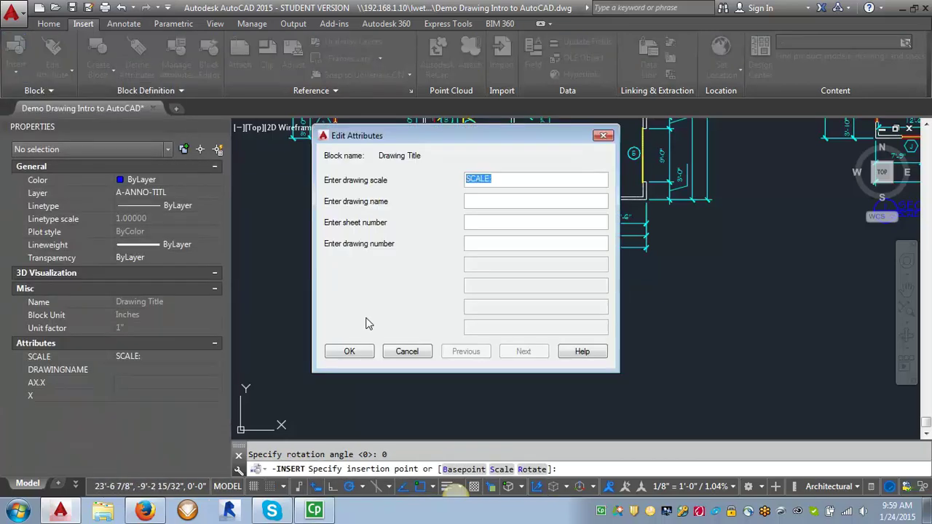
# Step: Fill in the title's attributes: scale SCALE: 1/8"=1'-0", name FIRST FLOOR PLAN, sheet number A1.0 and drawing number 1
pyautogui.click(502, 176)
pyautogui.write('1/8"=1\'-0')
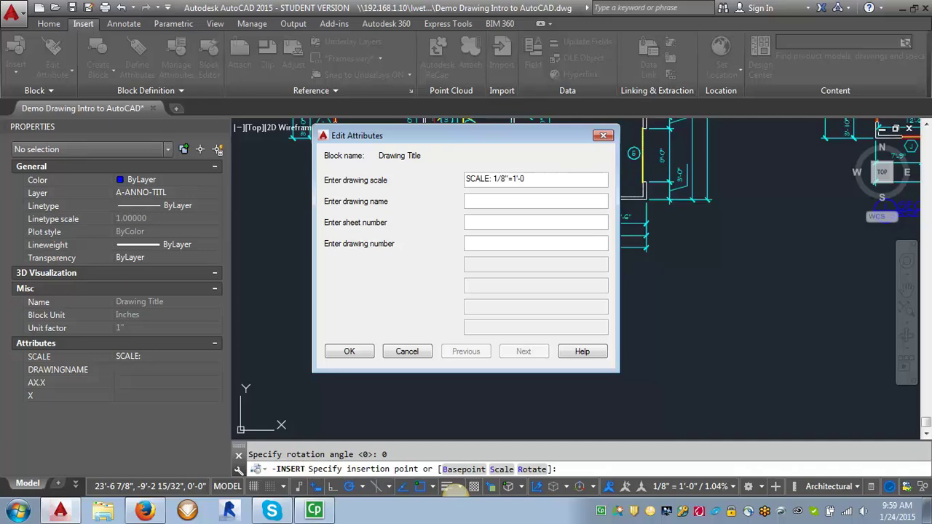
pyautogui.click(482, 201)
pyautogui.press('capslock')
pyautogui.write('FIRST FLOOR P')
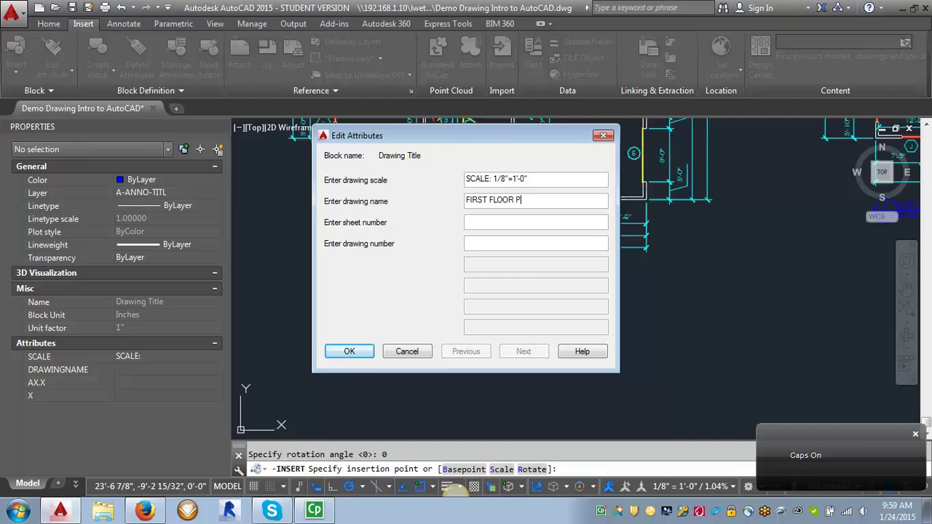
pyautogui.write('LAN')
pyautogui.click(490, 220)
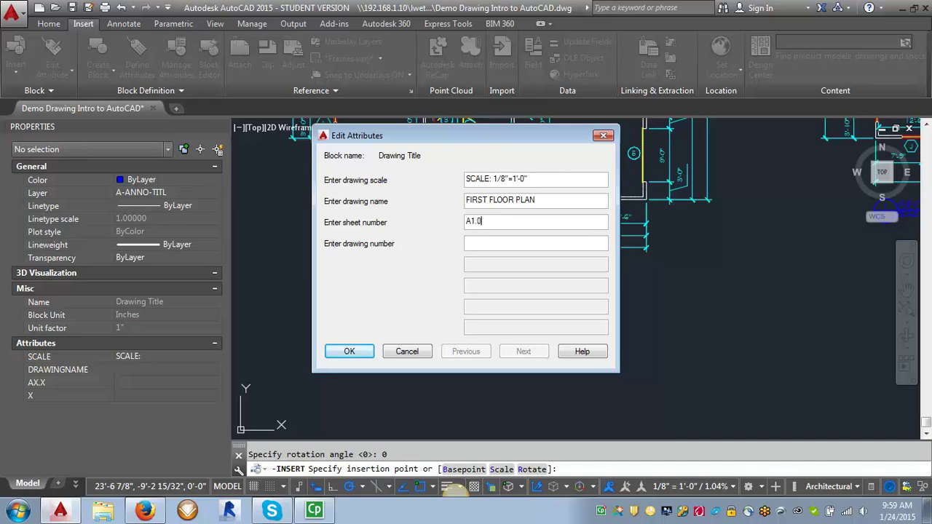
pyautogui.click(476, 244)
pyautogui.click(349, 351)
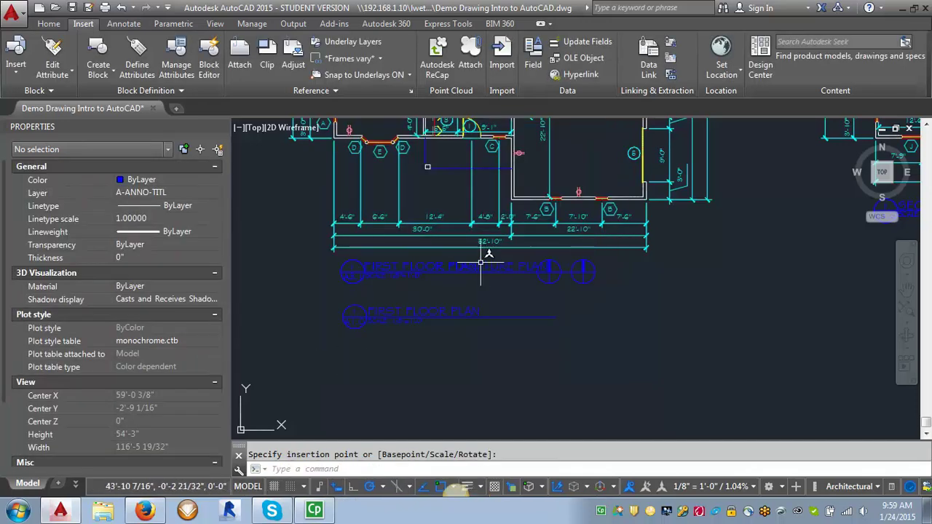
# Step: Change the sheet number of the inserted FIRST FLOOR PLAN title to A1.1
pyautogui.scroll(6, 391, 313)
pyautogui.scroll(-2, 371, 312)
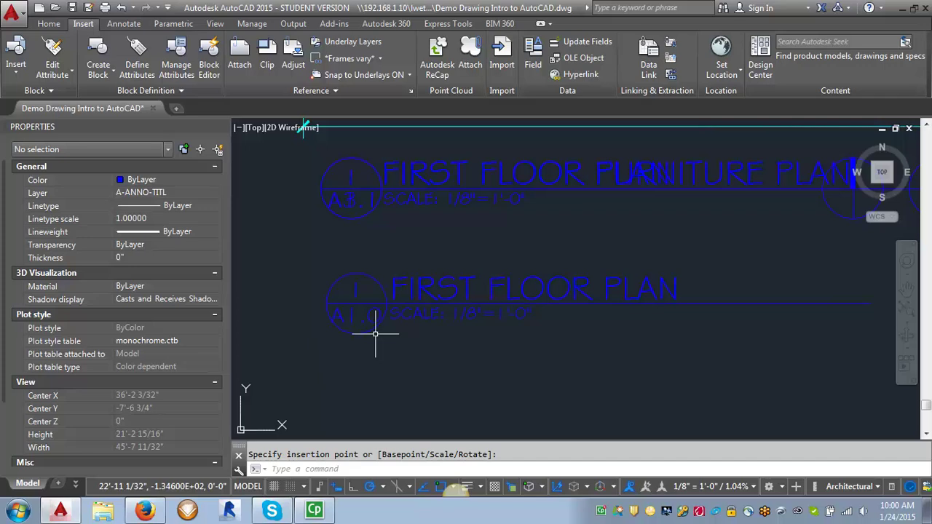
pyautogui.click(355, 308)
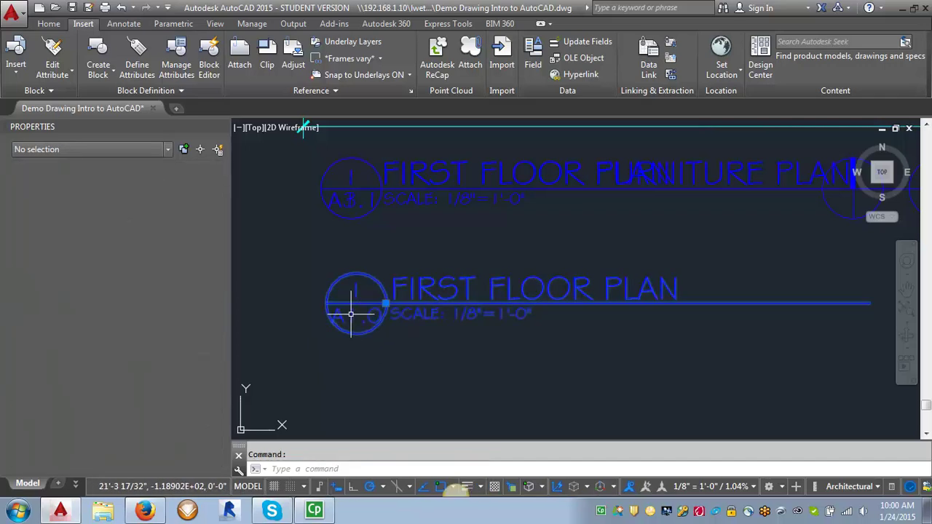
pyautogui.doubleClick(350, 319)
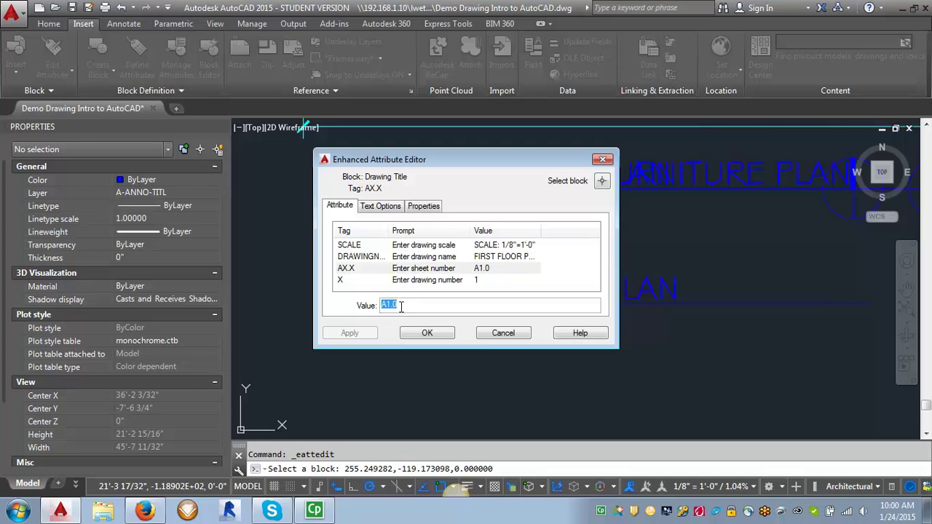
pyautogui.click(400, 306)
pyautogui.click(429, 333)
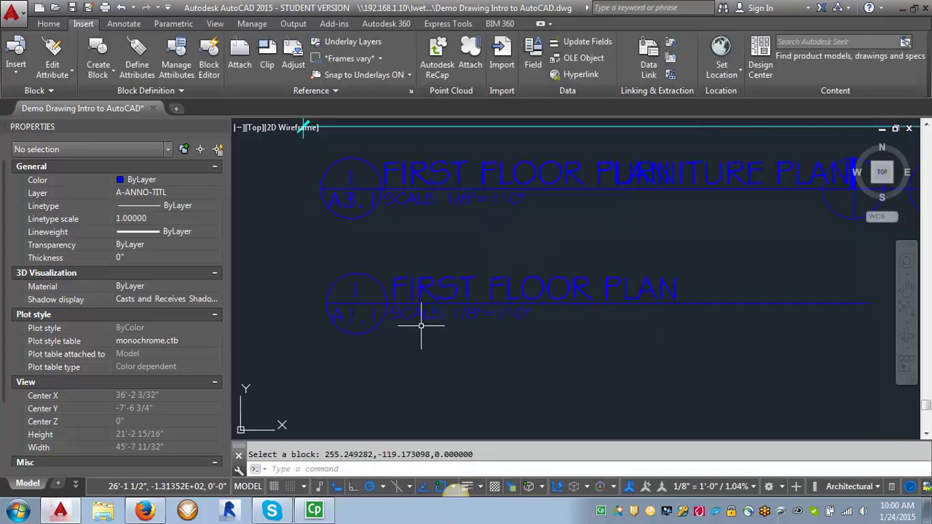
pyautogui.click(396, 280)
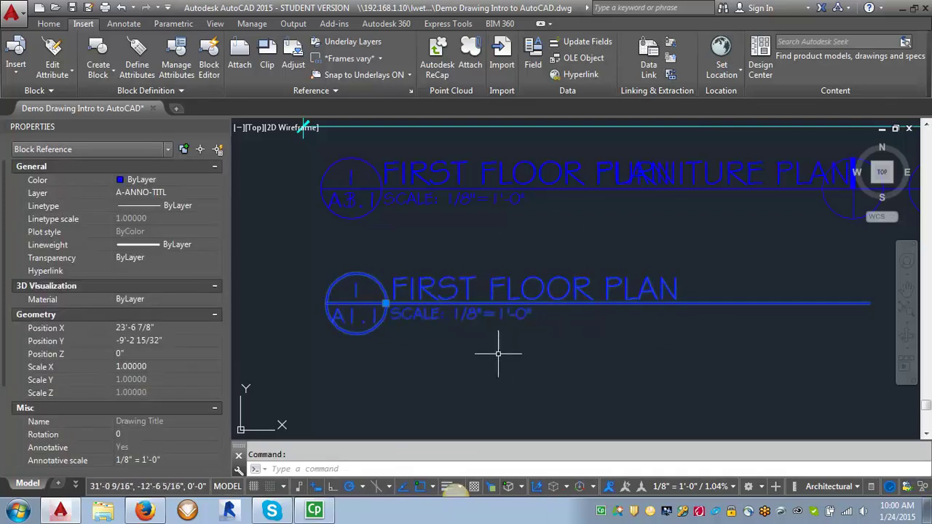
pyautogui.scroll(-3, 465, 352)
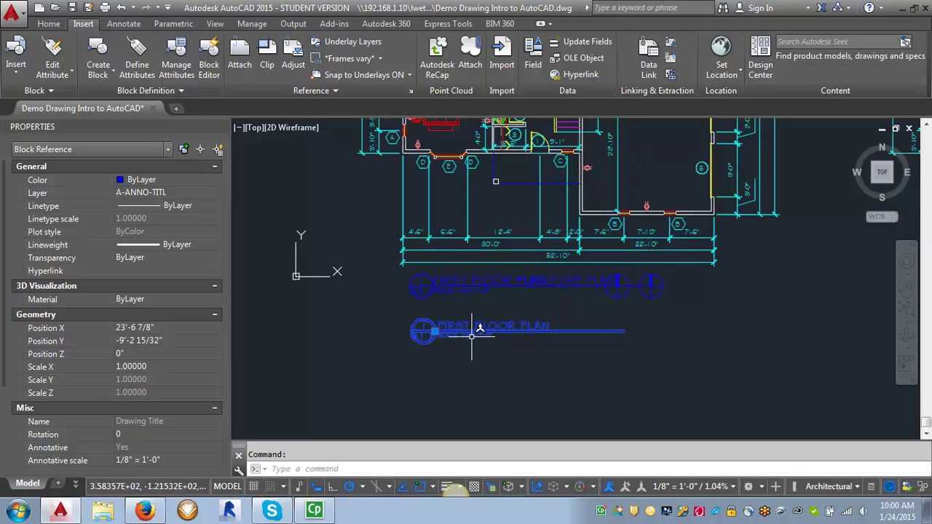
pyautogui.press('Escape')
# Step: Set the annotation scale to 1/2" = 1'-0" for titling the bathroom elevation
pyautogui.scroll(-5, 472, 336)
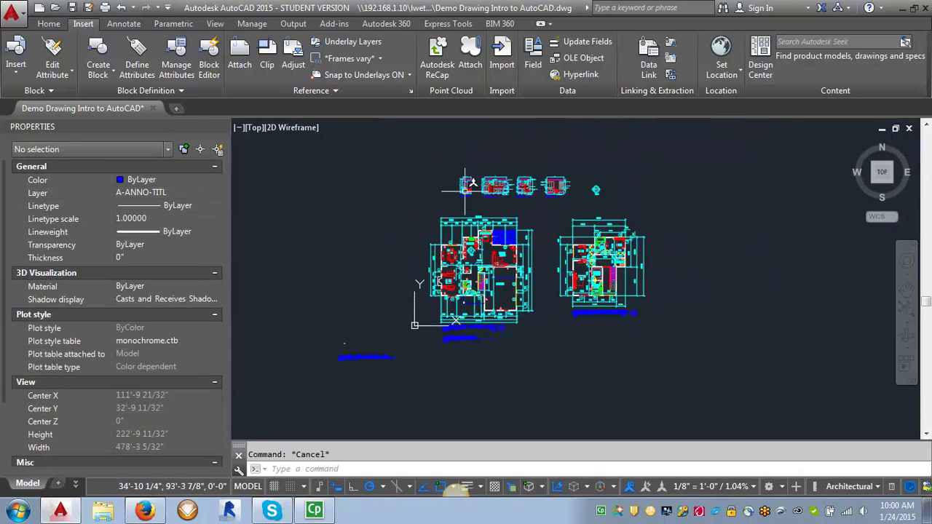
pyautogui.scroll(4, 451, 240)
pyautogui.scroll(3, 487, 203)
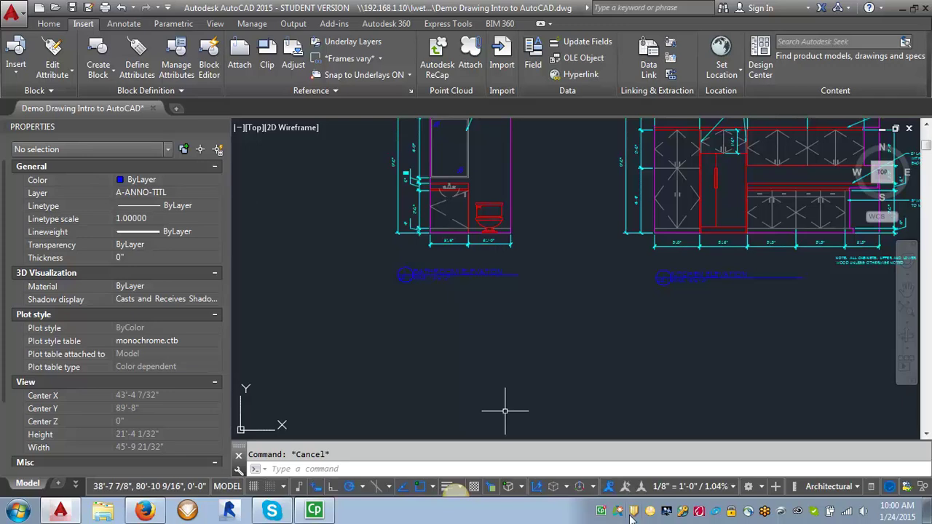
pyautogui.click(734, 489)
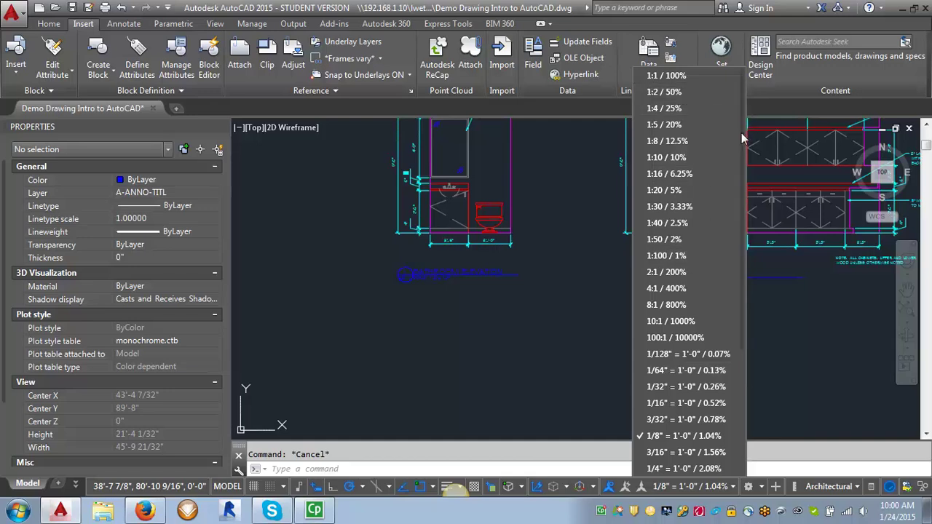
pyautogui.scroll(-2, 744, 156)
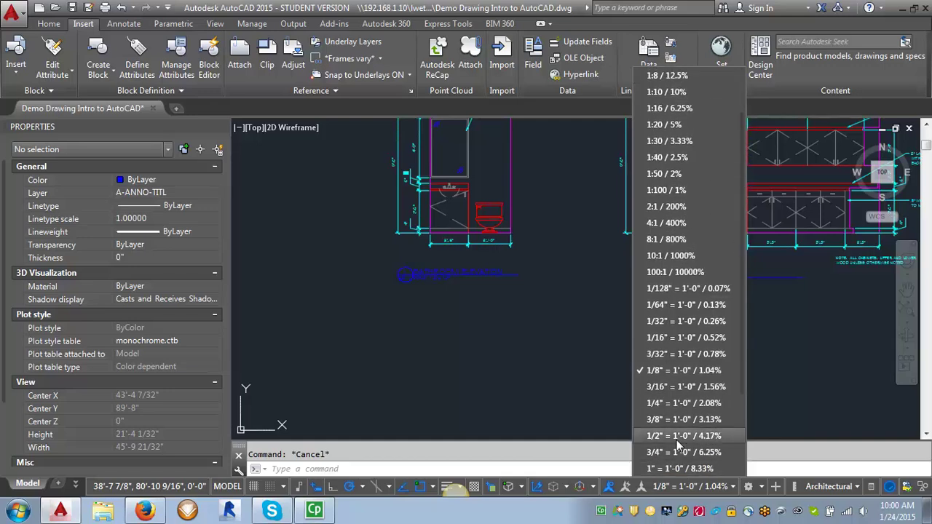
pyautogui.click(678, 436)
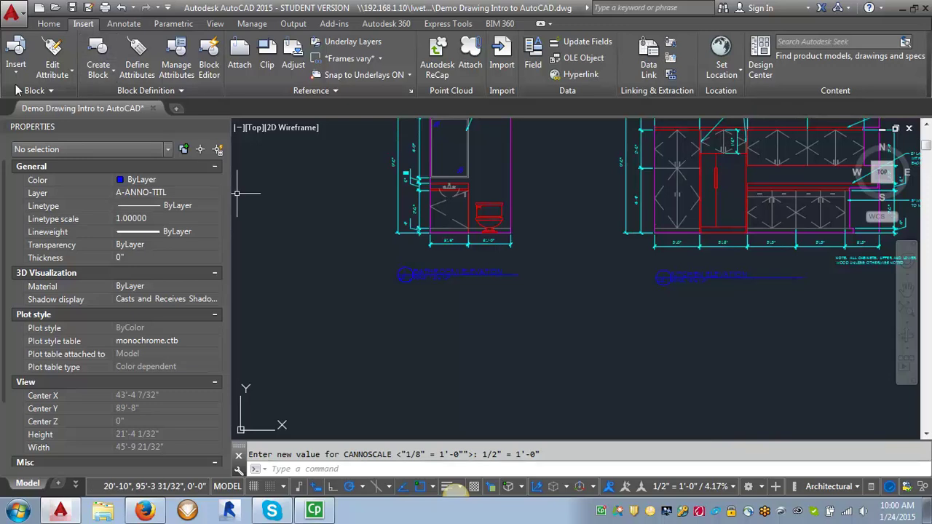
# Step: Insert another Drawing Title block below the bathroom elevation's existing title
pyautogui.click(15, 47)
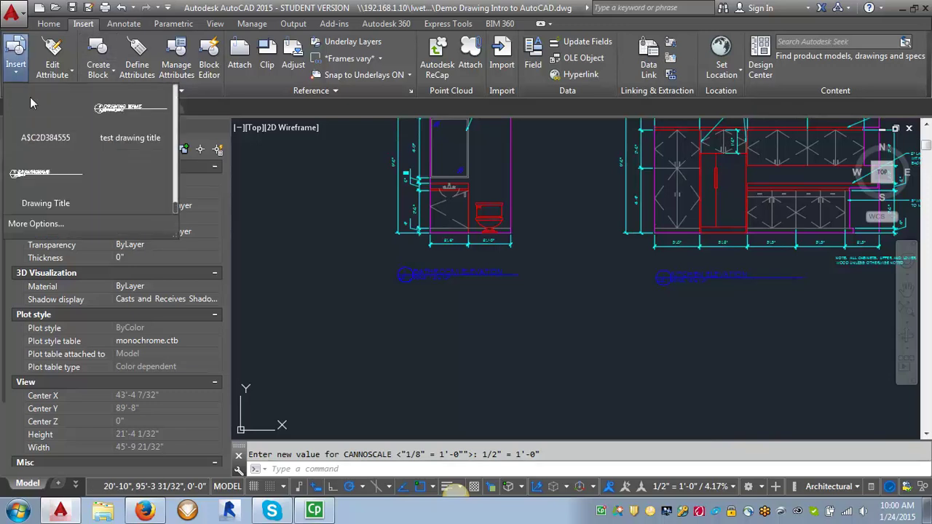
pyautogui.click(41, 179)
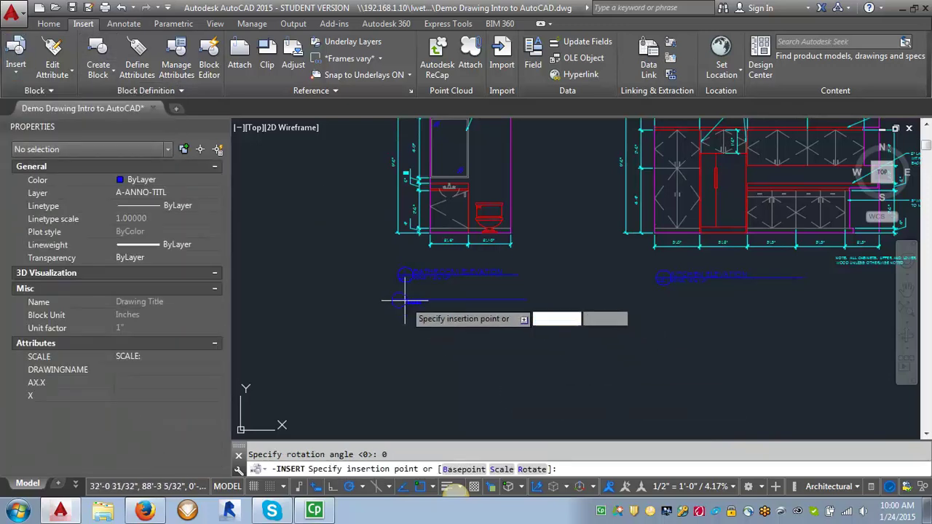
pyautogui.click(405, 251)
# Step: Fill in its attributes: scale SCALE: 1/2"=1'-0", name BATHROOM ELEVATION, sheet number A5.0 and drawing number 3
pyautogui.click(510, 180)
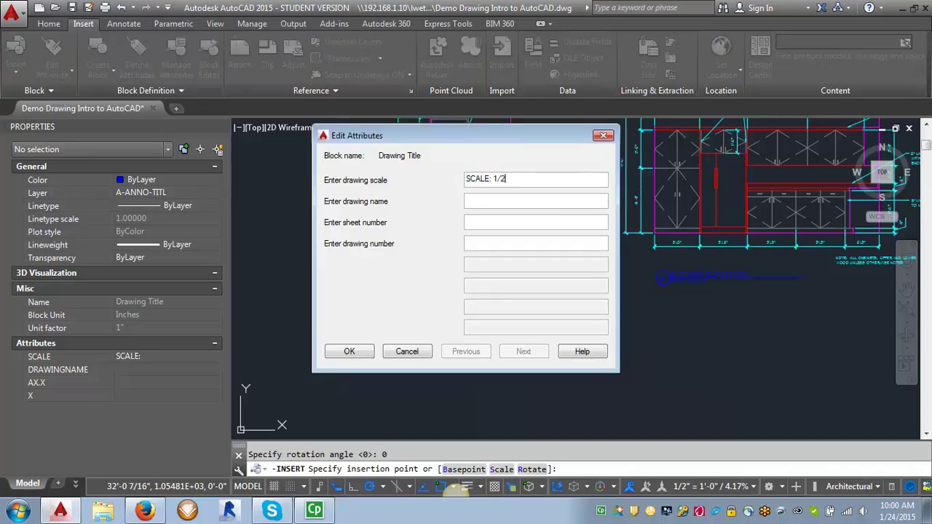
pyautogui.write('1/2"=1\'-0')
pyautogui.click(488, 203)
pyautogui.write('BATHROOM ELEVA')
pyautogui.press('capslock')
pyautogui.write('tion')
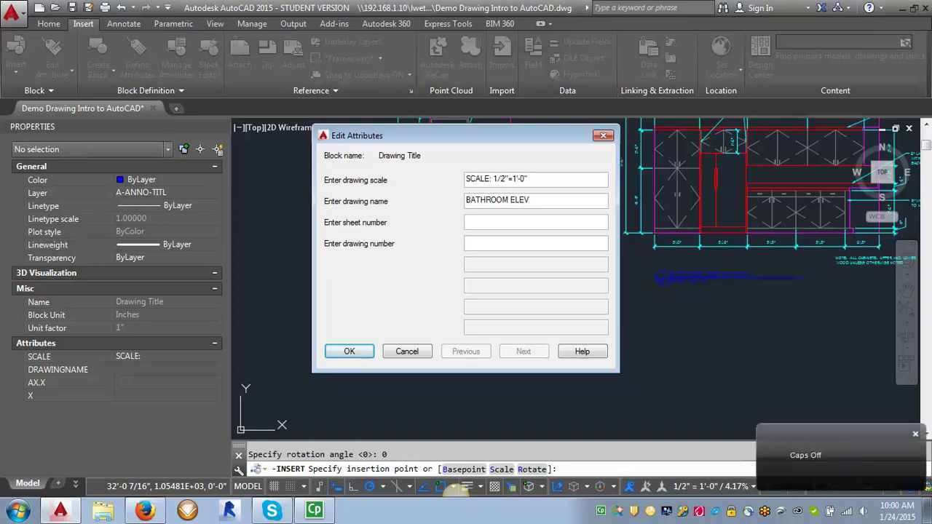
pyautogui.write('TION')
pyautogui.click(484, 223)
pyautogui.write('A')
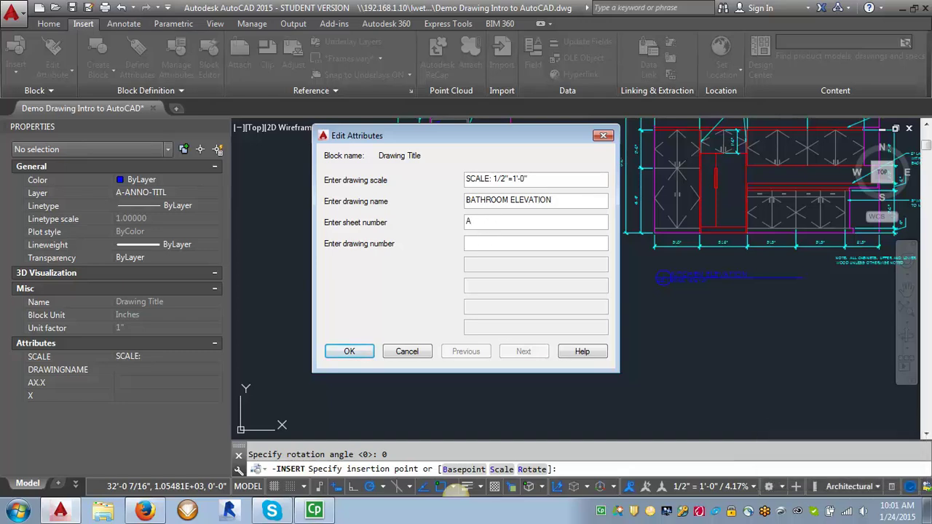
pyautogui.write('5')
pyautogui.click(361, 353)
# Step: Move the new BATHROOM ELEVATION title to just below the FIRST FLOOR PLAN title to compare their sizes
pyautogui.scroll(2, 370, 333)
pyautogui.scroll(2, 452, 303)
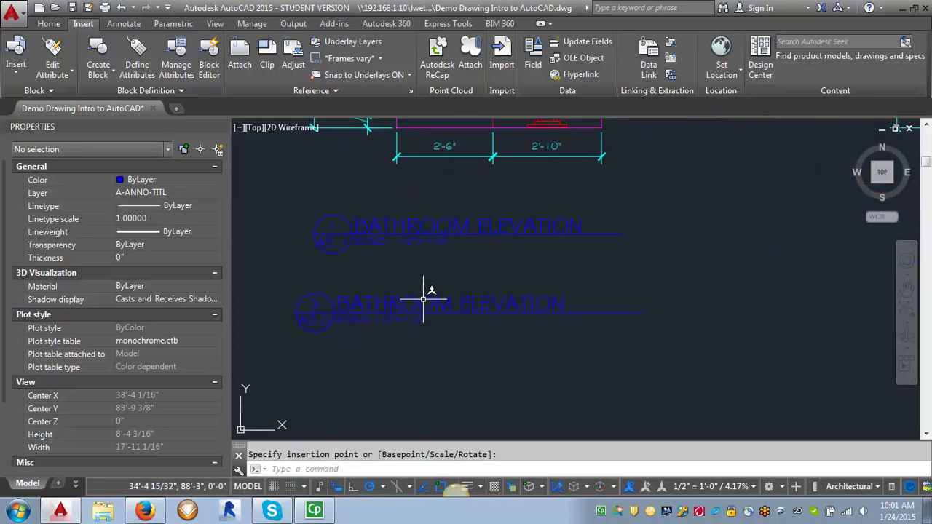
pyautogui.click(425, 306)
pyautogui.write('m')
pyautogui.press('Return')
pyautogui.click(440, 291)
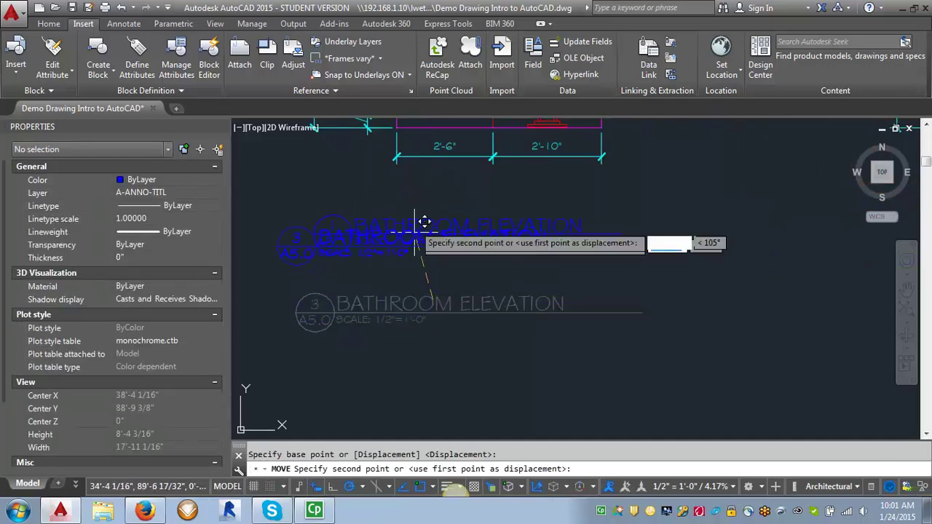
pyautogui.scroll(-5, 422, 218)
pyautogui.scroll(5, 466, 386)
pyautogui.scroll(-3, 473, 320)
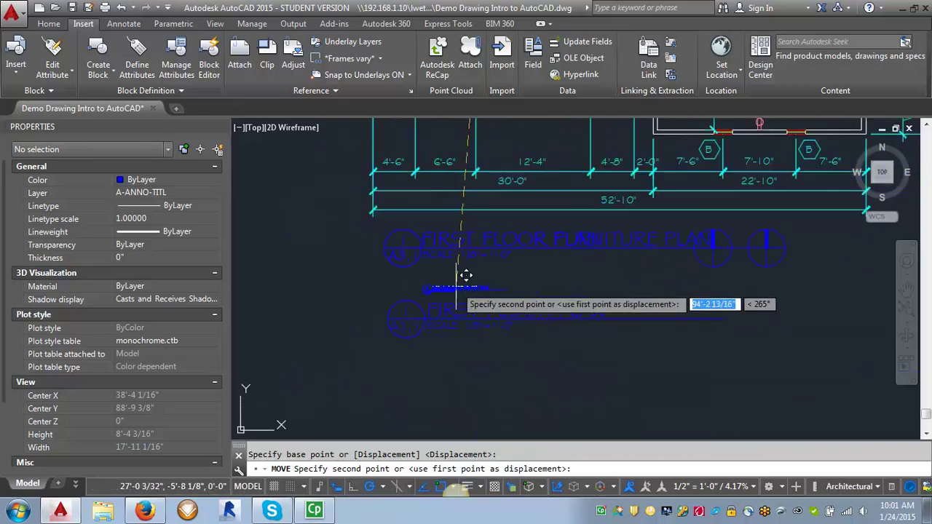
pyautogui.scroll(3, 405, 333)
pyautogui.click(399, 342)
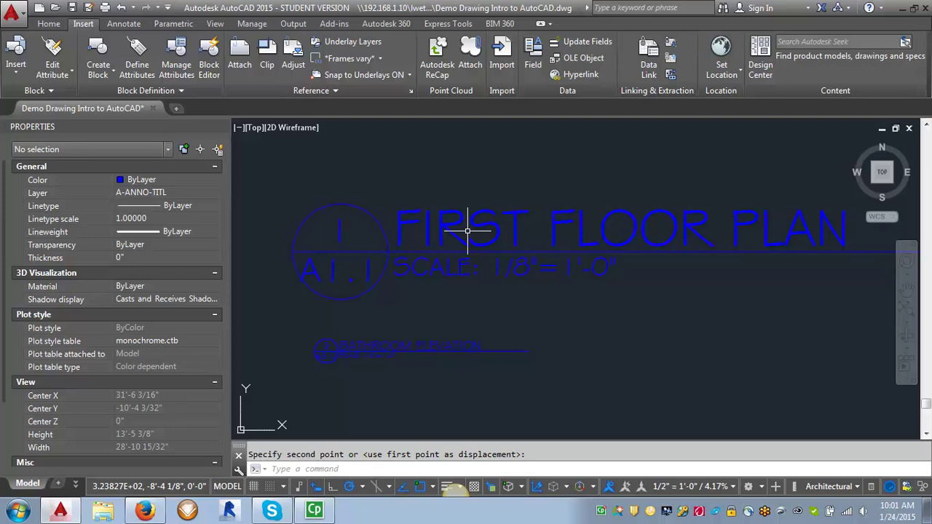
pyautogui.scroll(-4, 468, 231)
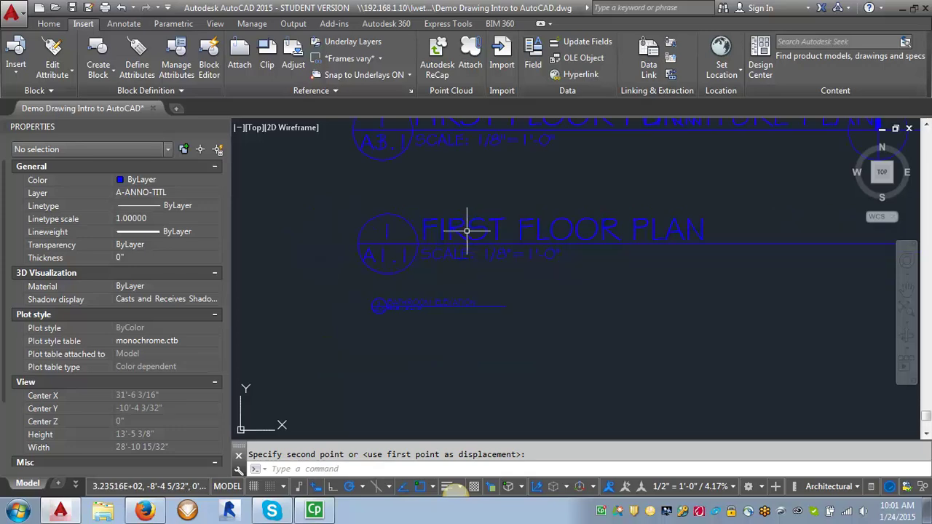